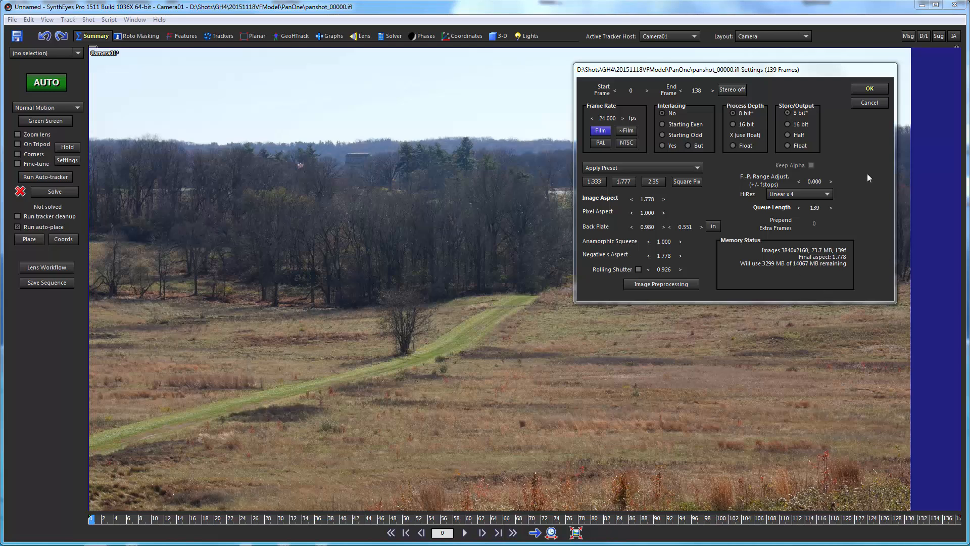
Accept the panshot sequence's shot settings of 24 fps and 139 frames
click(866, 89)
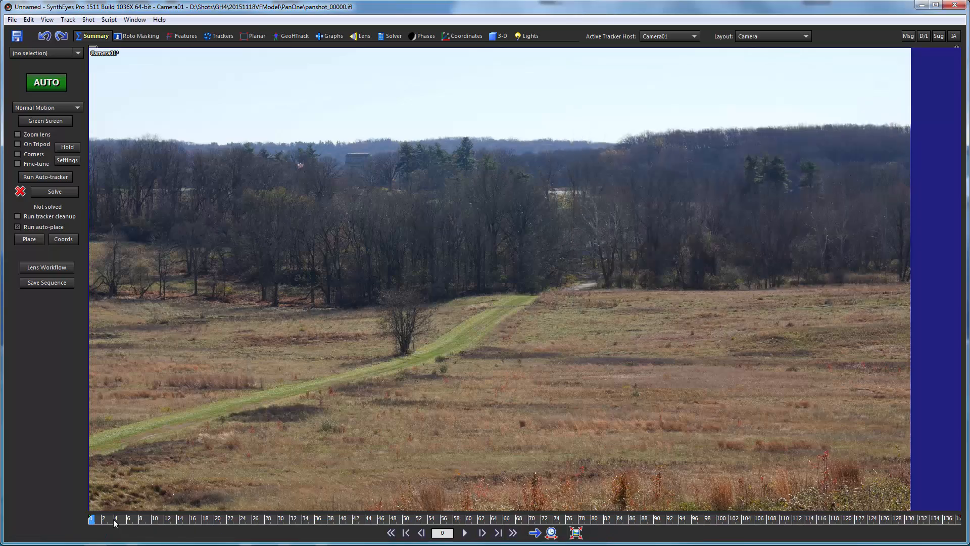
Preview the pan, mark it On Tripod, and auto-solve to 47 trackers at 3.69 hpix
click(137, 519)
drag(137, 520, 871, 533)
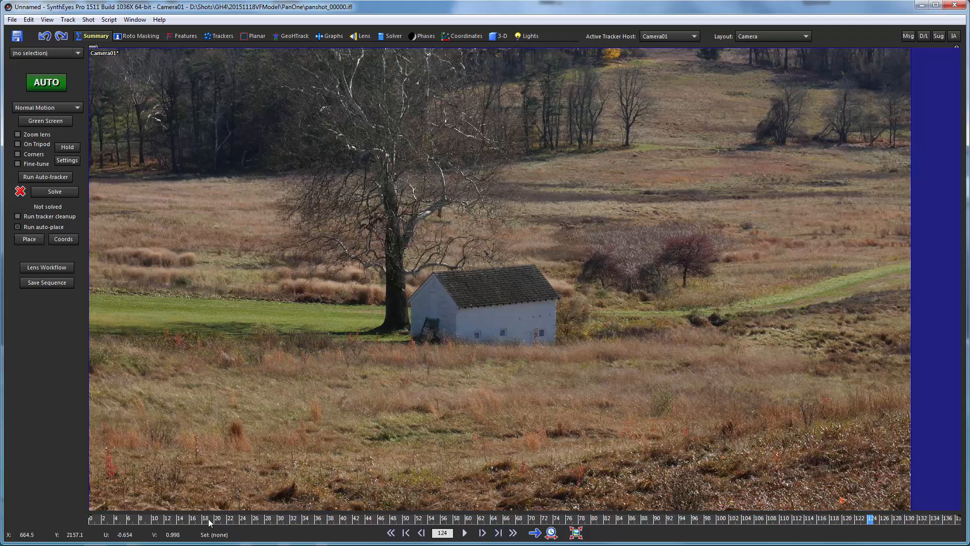
drag(196, 523, 24, 520)
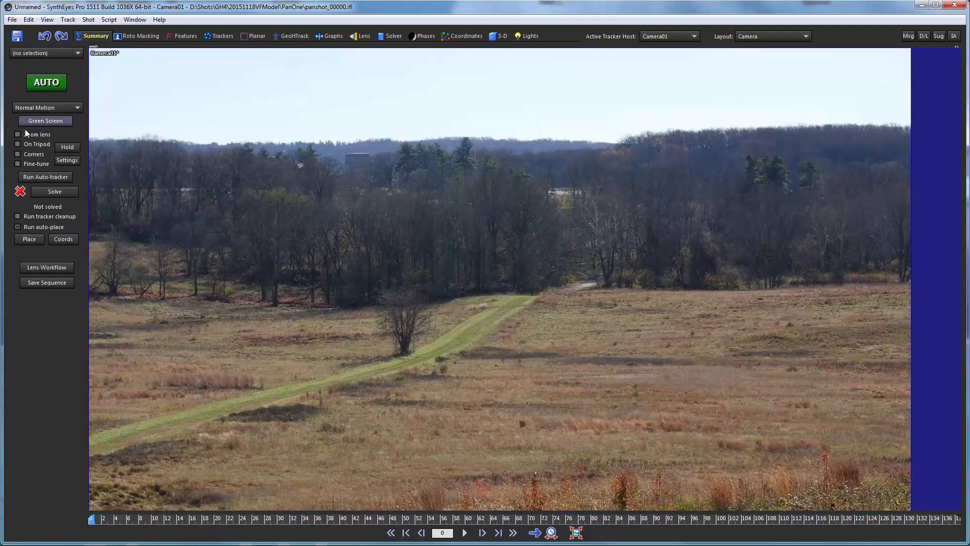
click(17, 144)
click(45, 83)
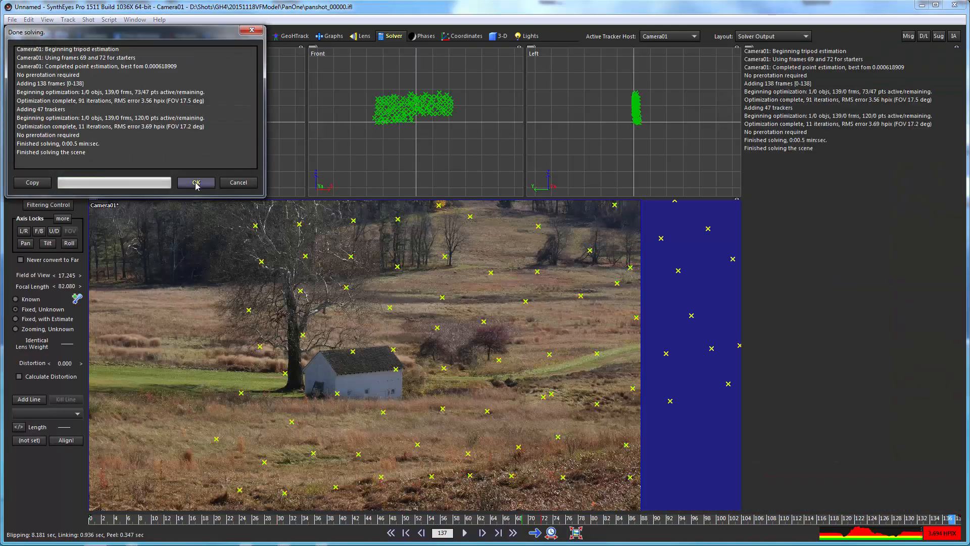
Dismiss the 3.6943 hpix solve report and review the solved trackers across the frames
click(197, 183)
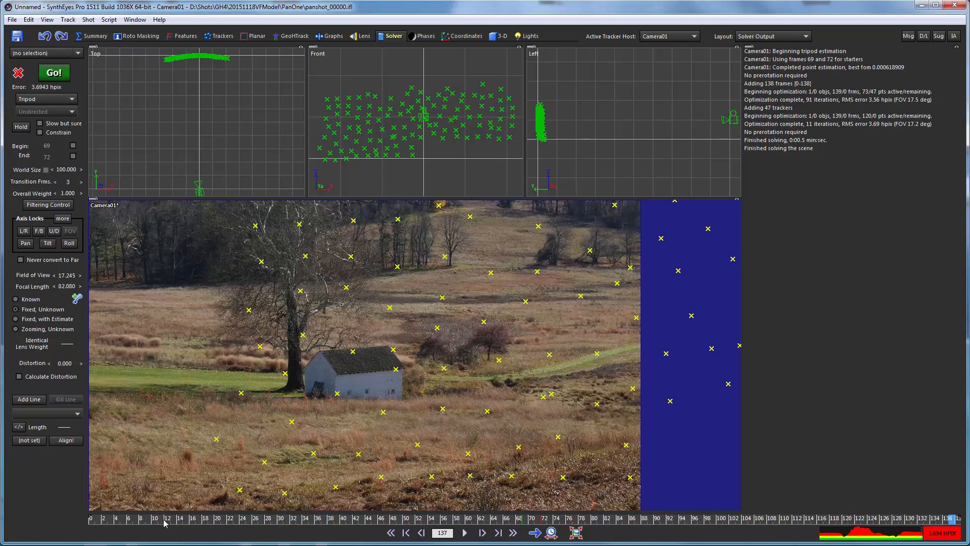
drag(164, 519, 91, 519)
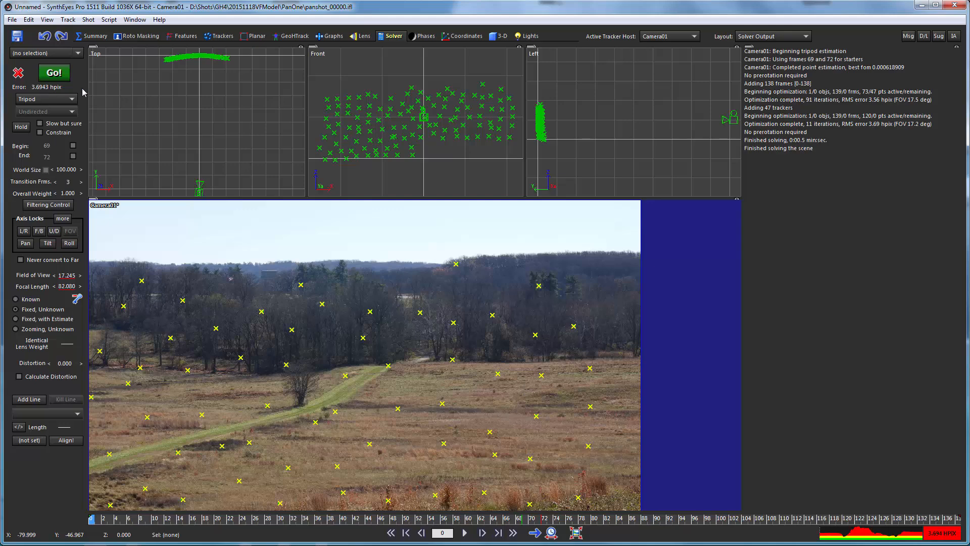
click(88, 19)
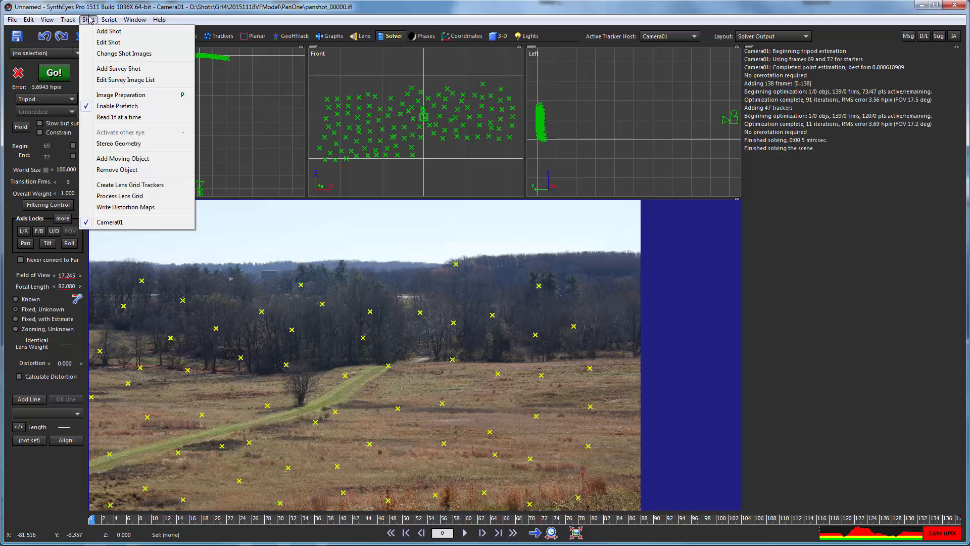
Enable rolling shutter at 0.680 in the shot settings and re-solve the camera
click(105, 42)
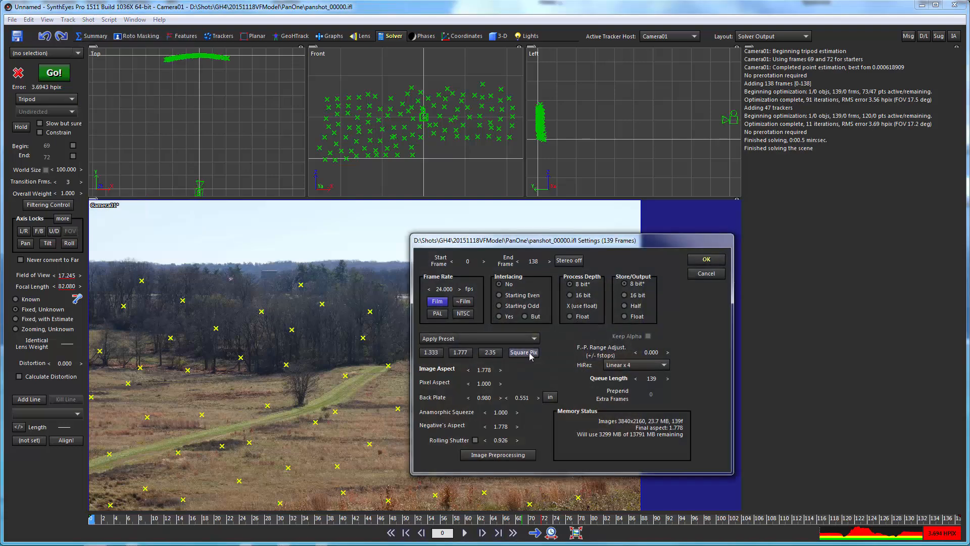
click(475, 440)
double_click(506, 439)
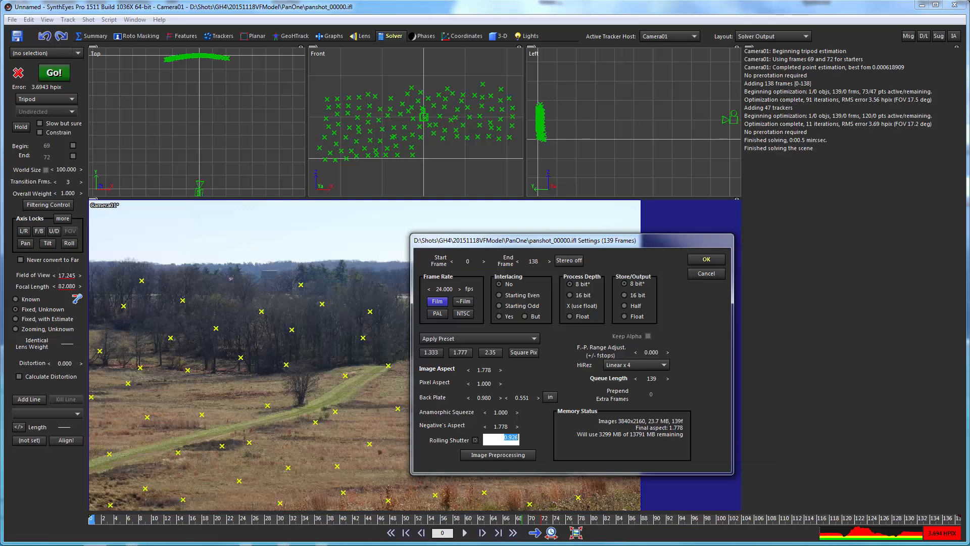
text(0)
click(707, 259)
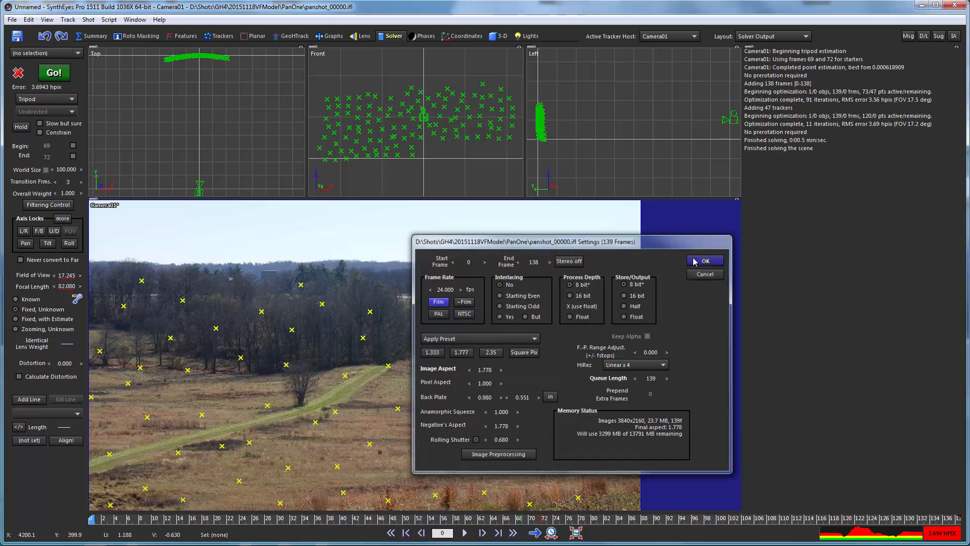
click(55, 75)
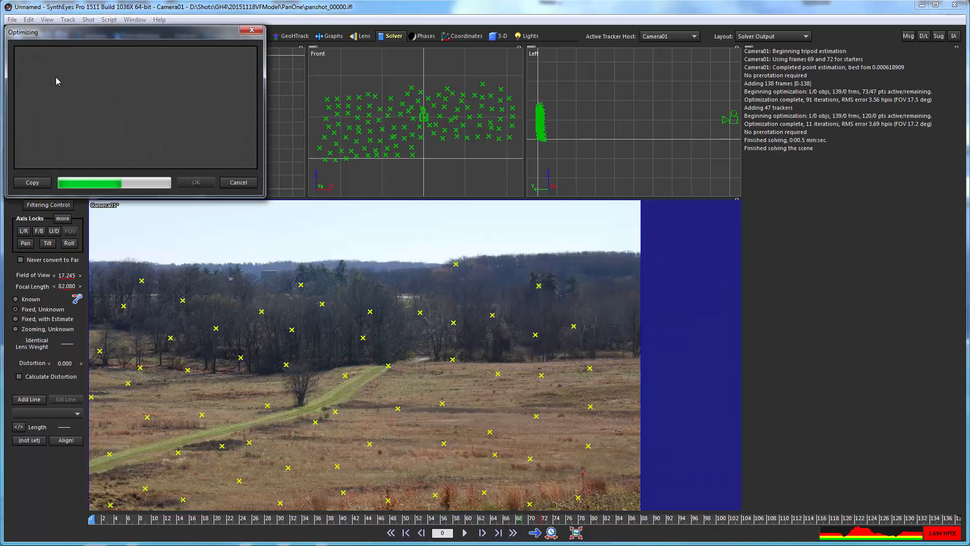
Dismiss the solve report and switch the solver mode to Refine Tripod
click(197, 183)
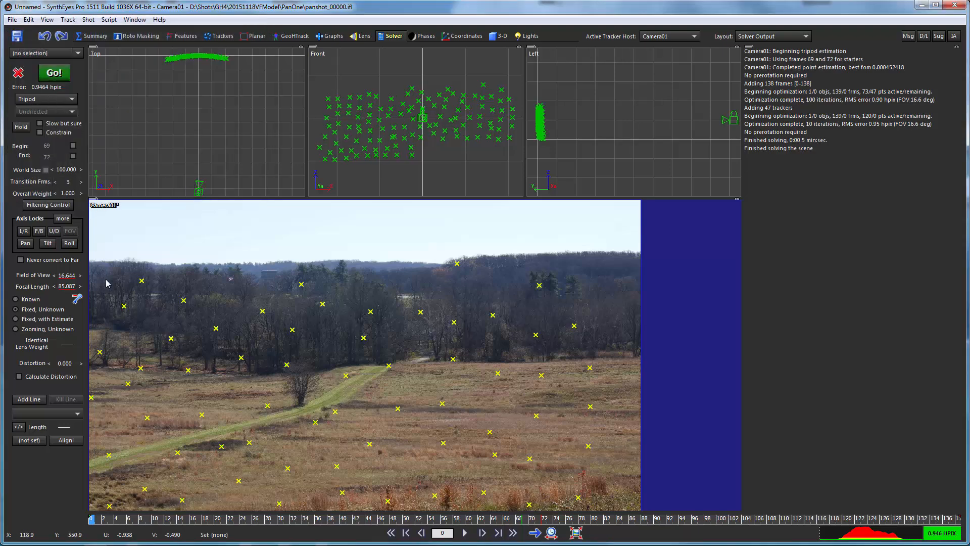
click(56, 100)
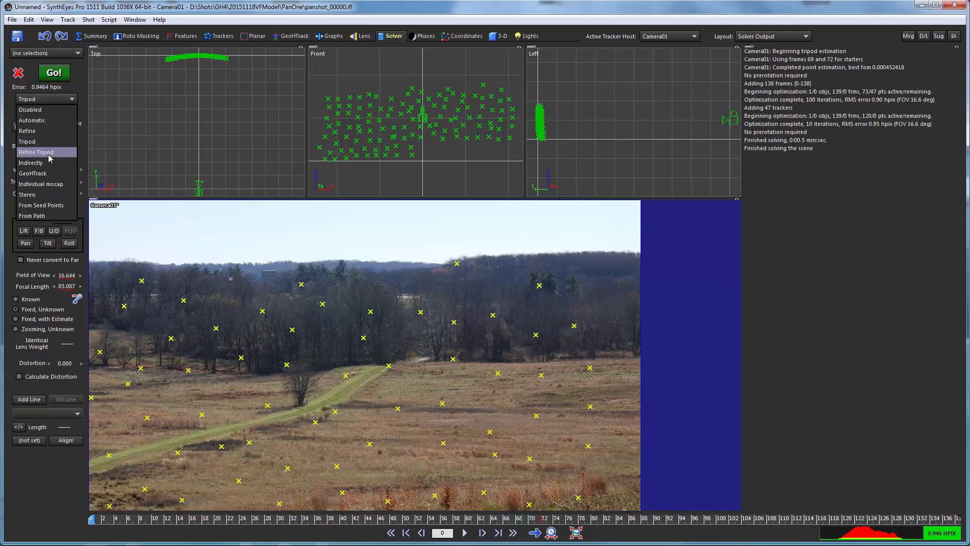
click(50, 156)
Fix bad trackers with Clean up trackers and re-solve to about 0.875 hpix error
click(68, 19)
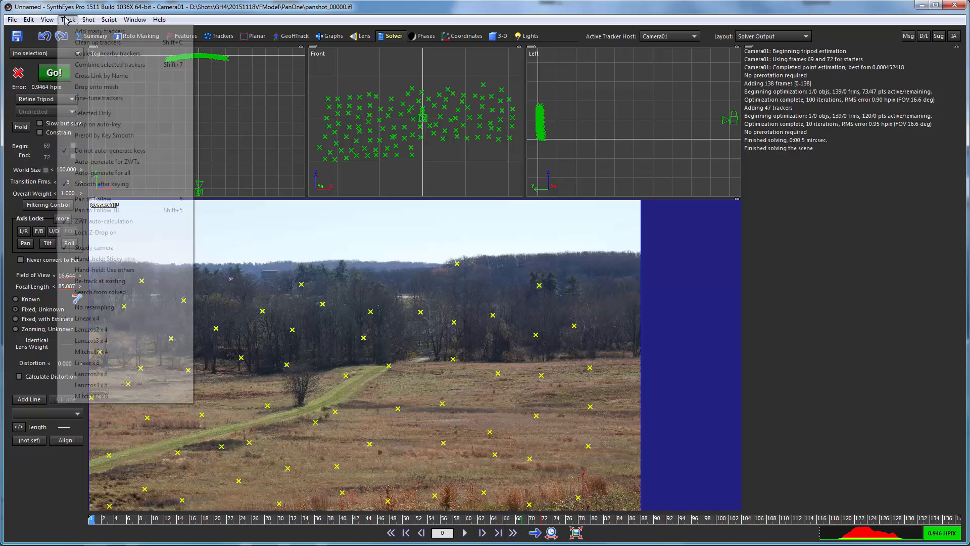
click(81, 43)
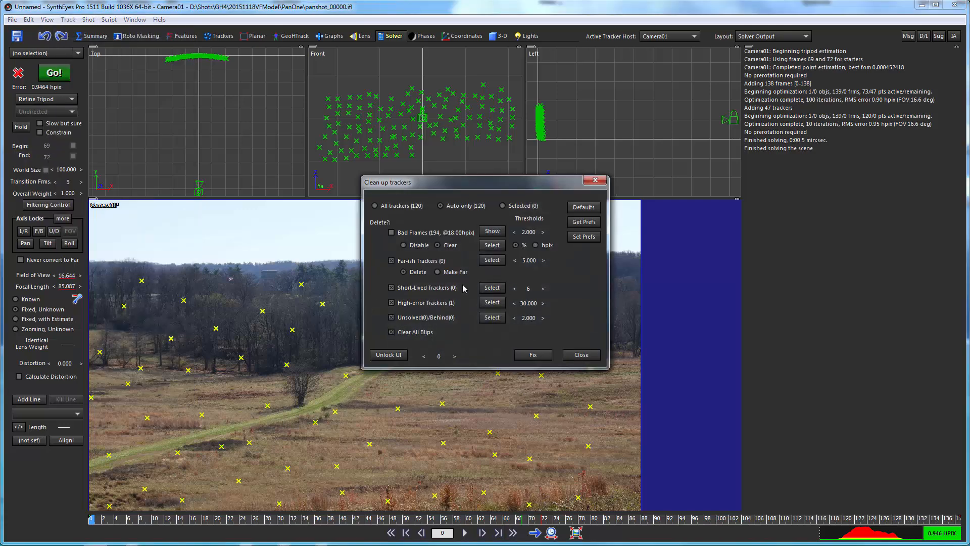
click(533, 355)
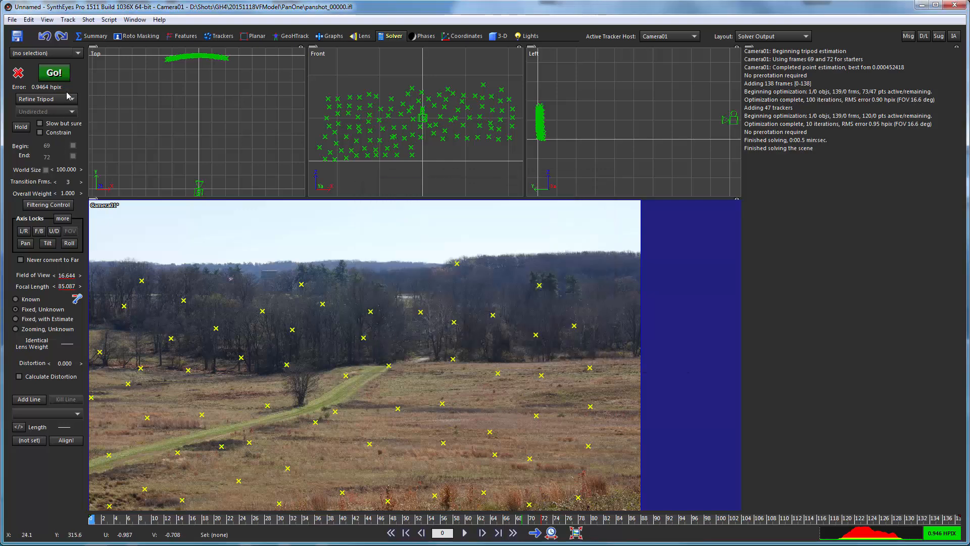
click(55, 72)
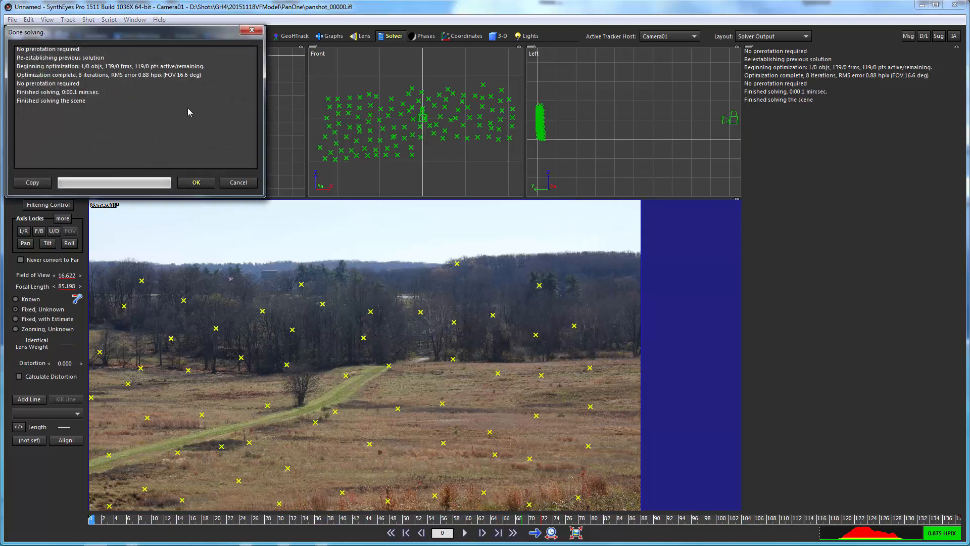
click(196, 182)
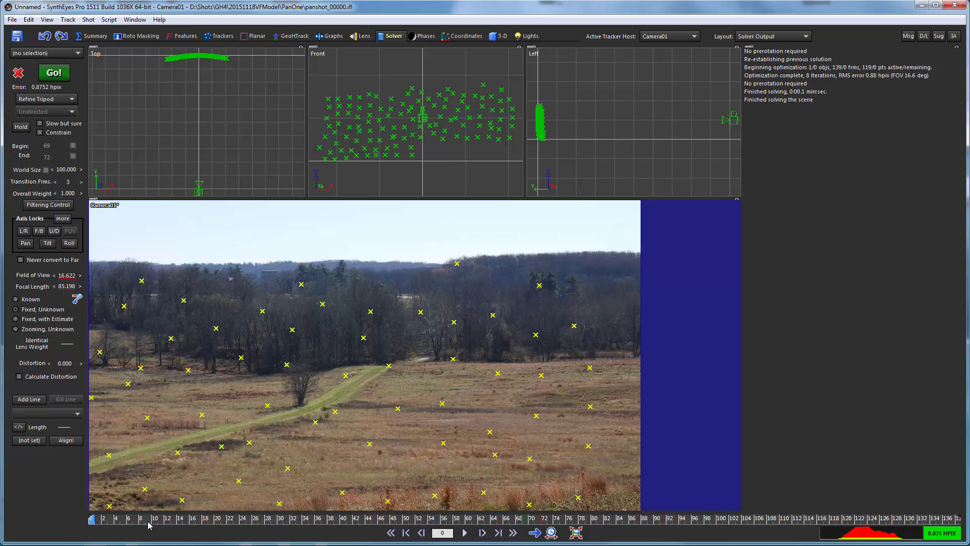
Check the solve around frame 70, then set the solver World Size to 2000
drag(130, 520, 179, 519)
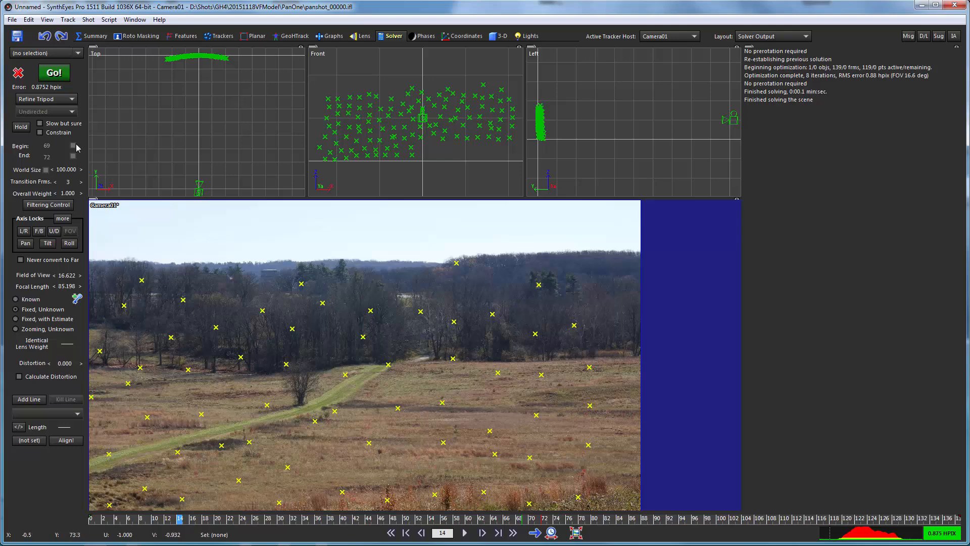
double_click(65, 170)
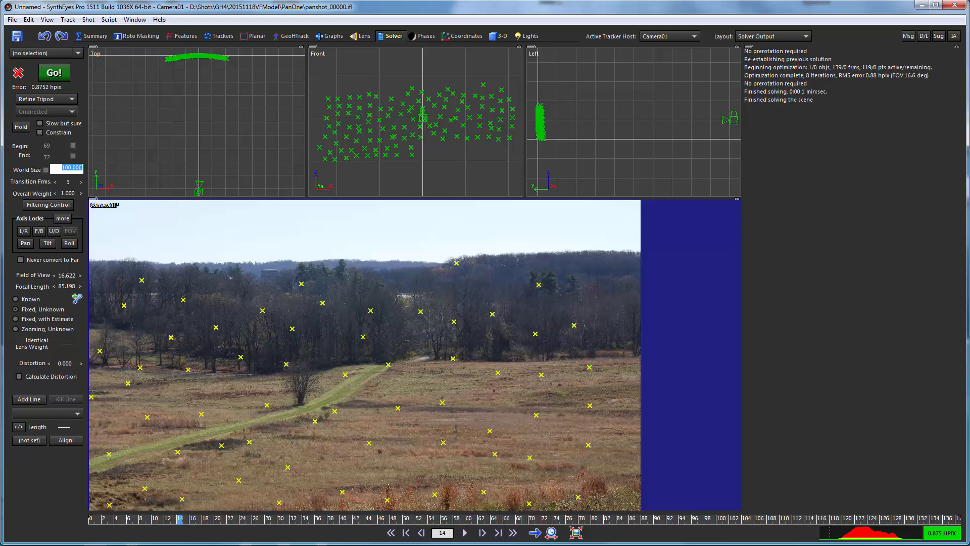
text(2000)
key(Return)
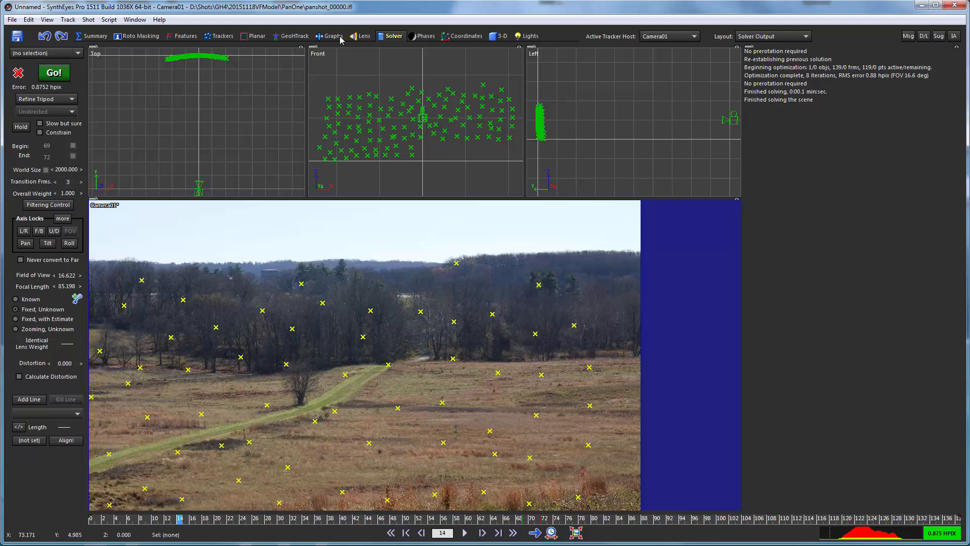
In the perspective workspace, set the scene tracker size to 0.25
click(293, 36)
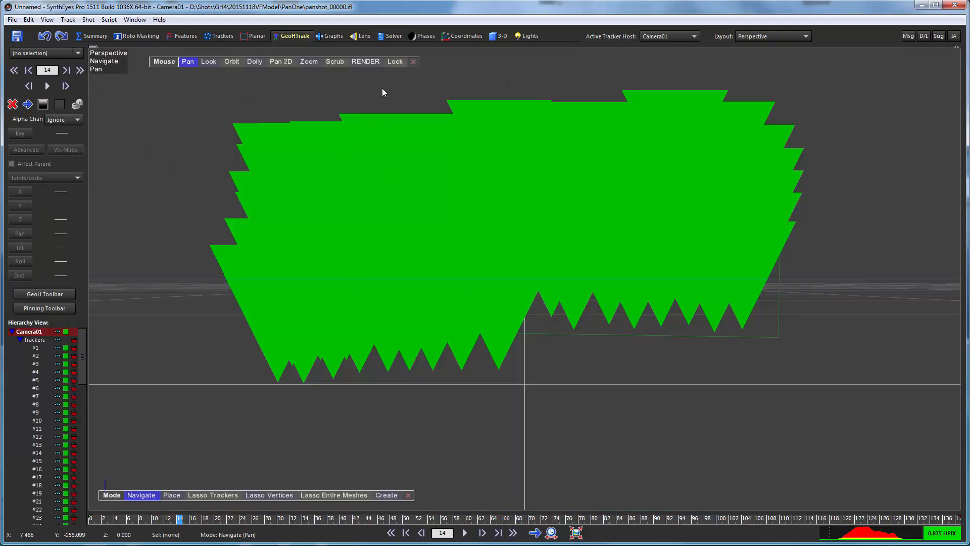
right_click(294, 100)
mouse_move(350, 151)
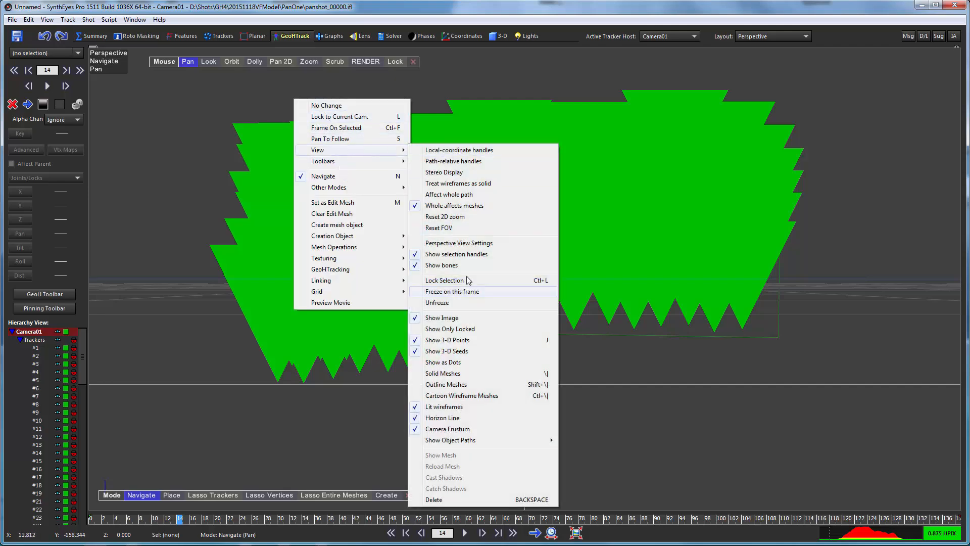
click(439, 243)
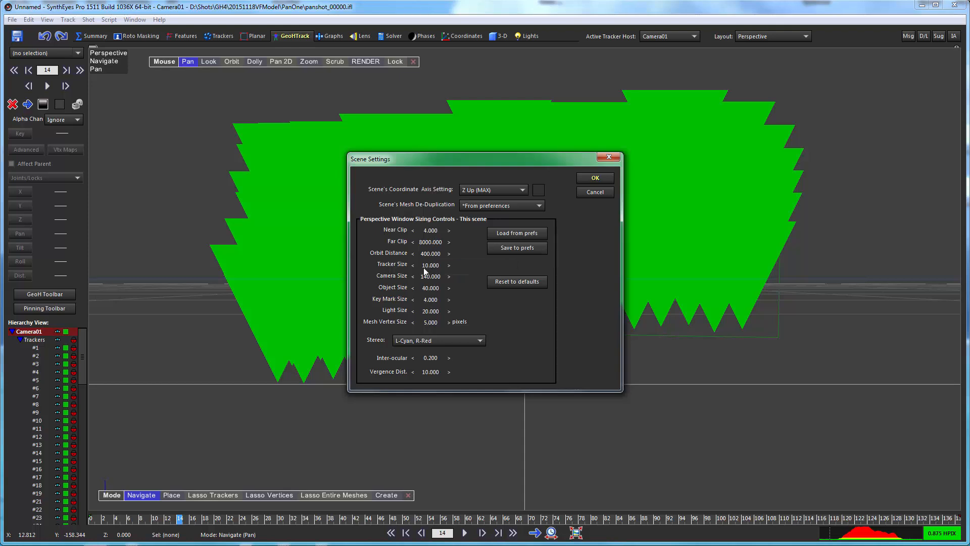
double_click(429, 265)
text(0.25)
key(Return)
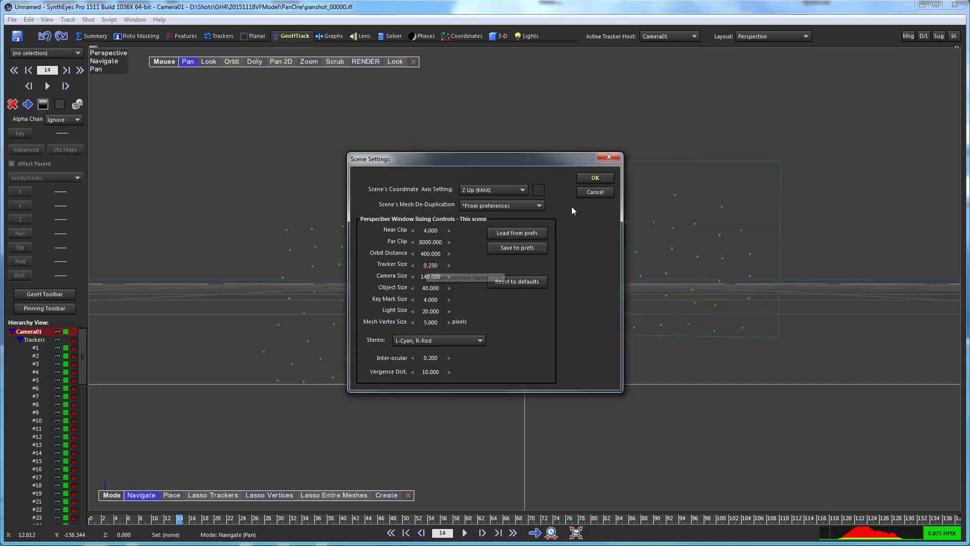
click(594, 177)
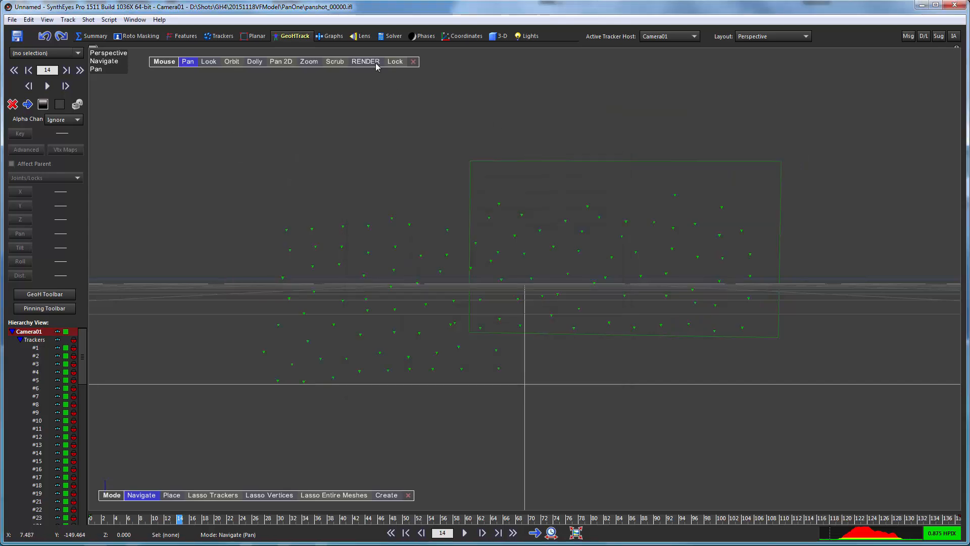
Lock the perspective view to Camera01 and check trackers, ending at frame 16
click(395, 62)
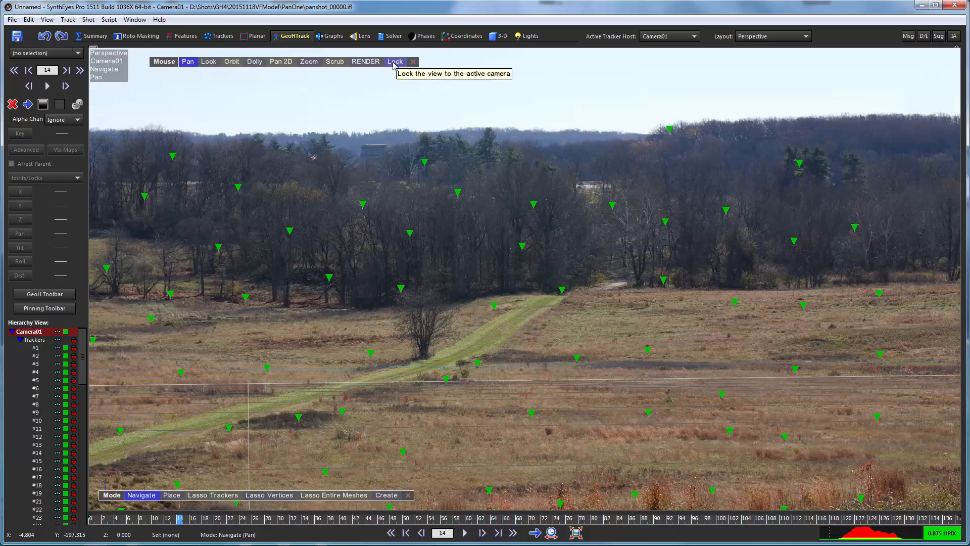
drag(238, 519, 584, 527)
drag(525, 520, 195, 507)
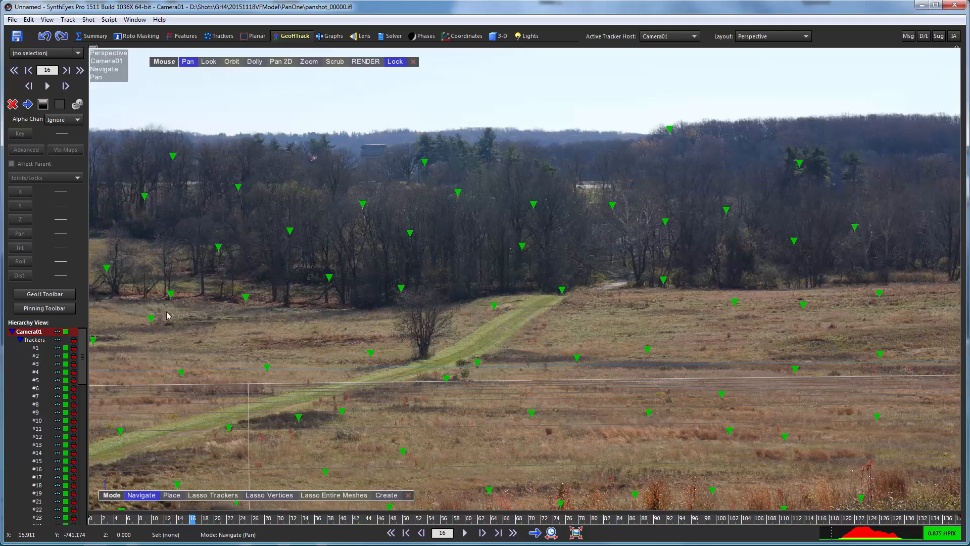
Import springhouse.obj from the 20151118VFModel folder as a mesh
click(492, 40)
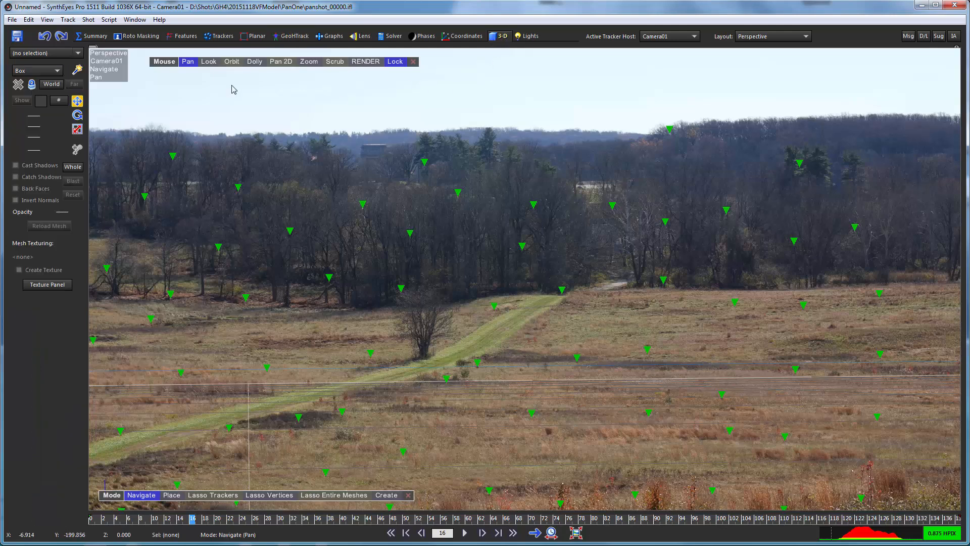
click(11, 20)
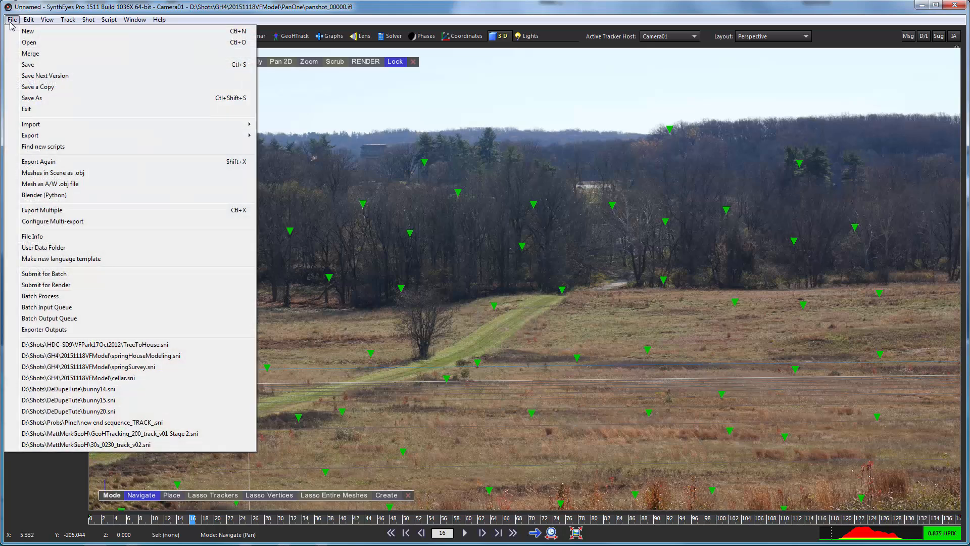
mouse_move(45, 126)
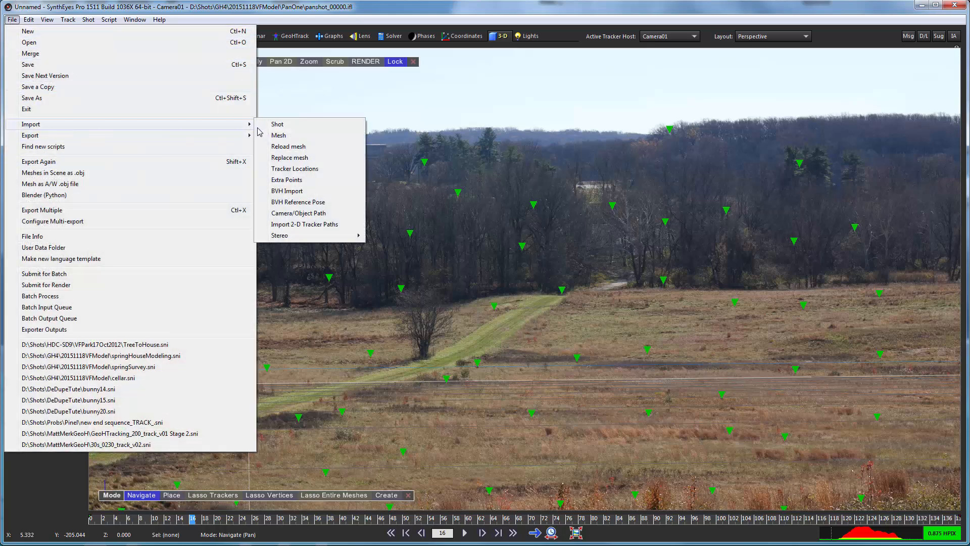
click(278, 137)
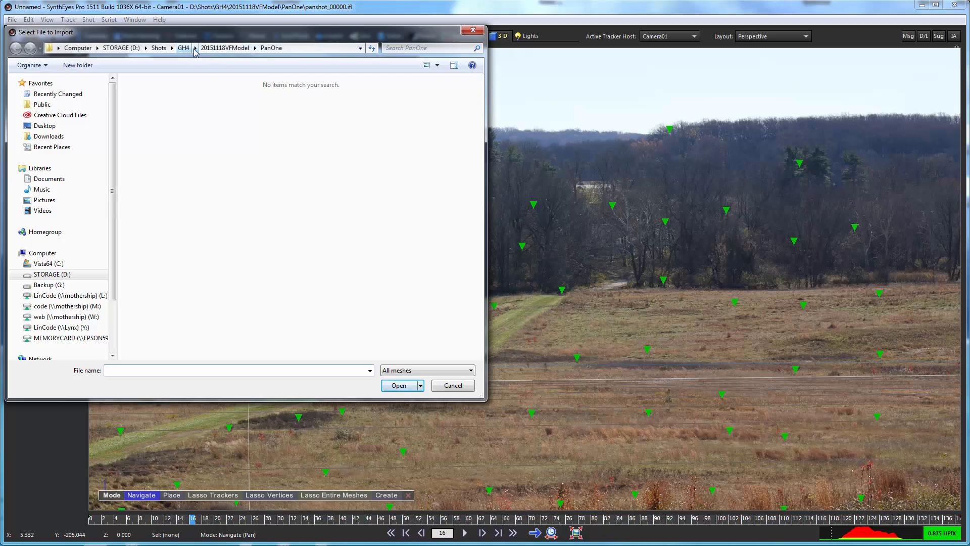
click(214, 48)
click(210, 104)
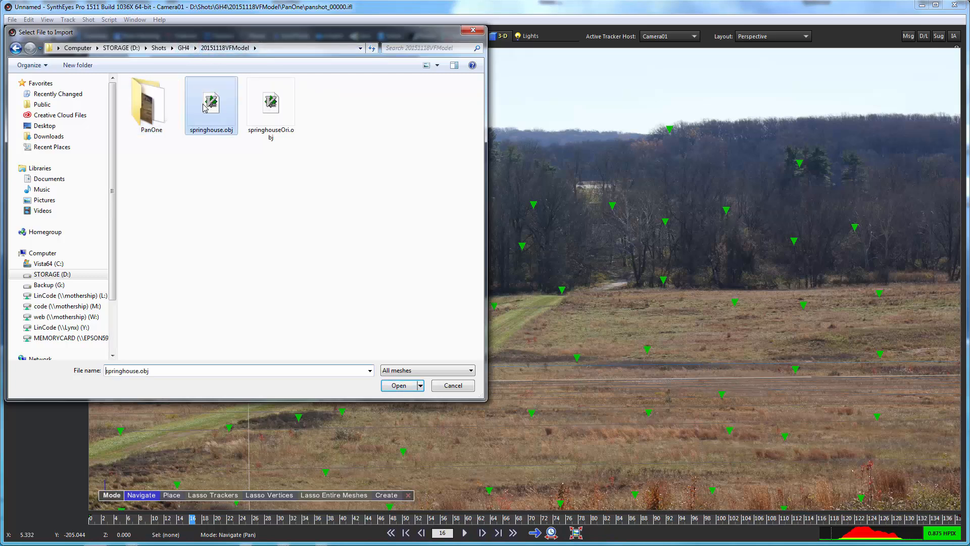
click(399, 385)
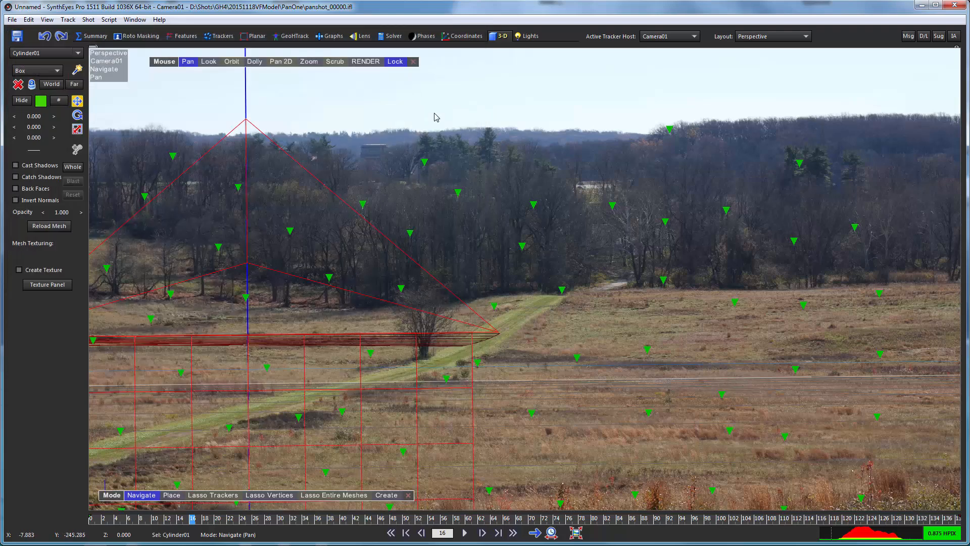
Switch to the Quad Perspective layout and roughly tip the house mesh with Rotate
click(749, 37)
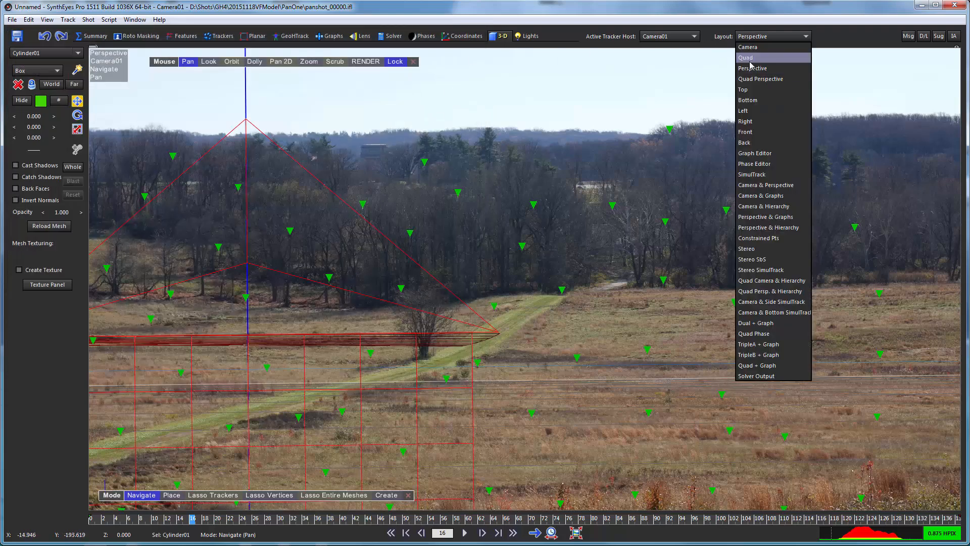
click(748, 80)
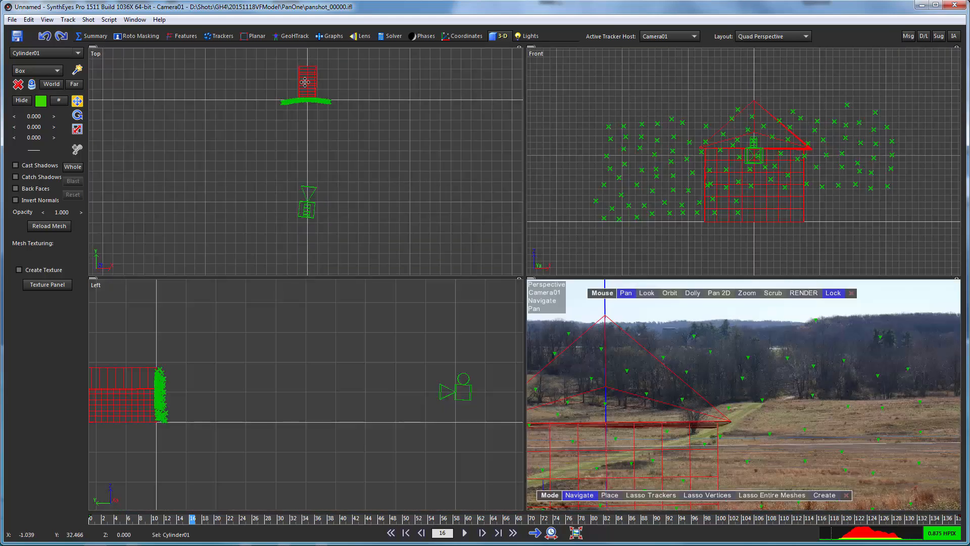
click(77, 115)
drag(315, 98, 348, 226)
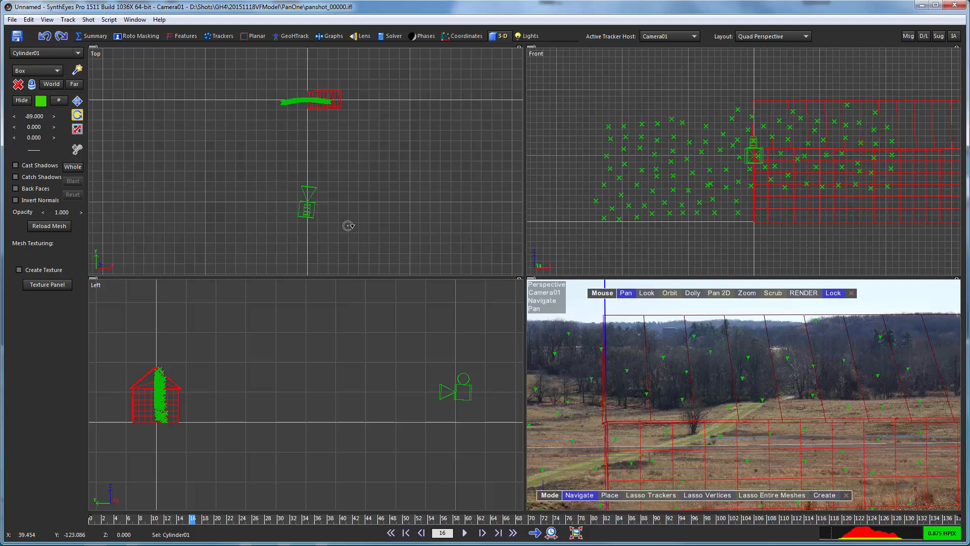
Set the house mesh's X rotation to exactly -90 so it stands upright
click(35, 117)
text(-)
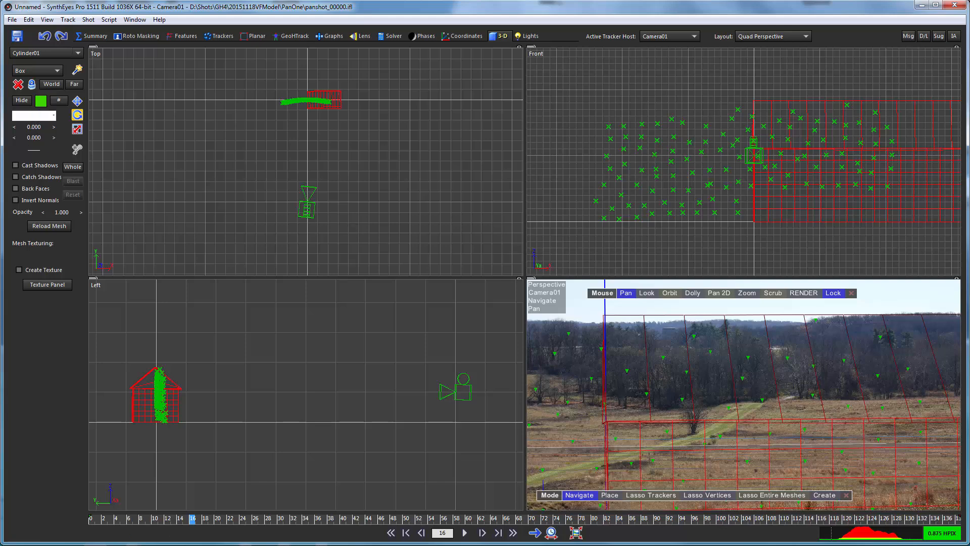
text(90)
key(Return)
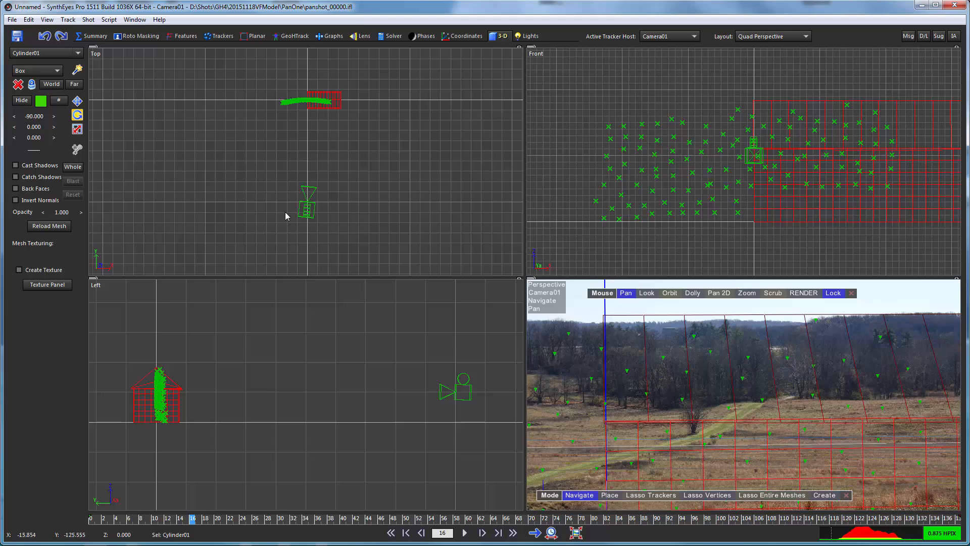
scroll(353, 99, down, 5)
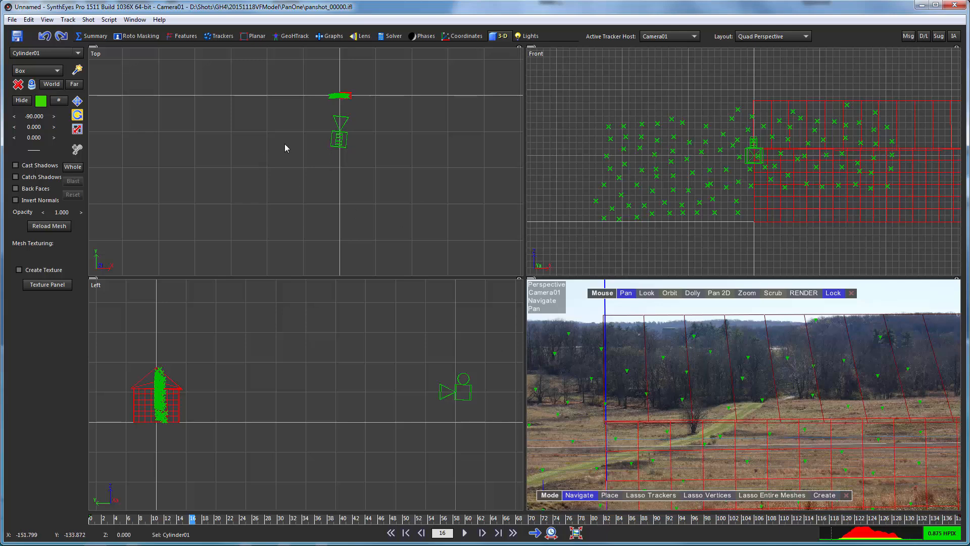
Go to frame 138, set Camera01 to move Whole scene, and rotate it in Top view
drag(298, 519, 960, 523)
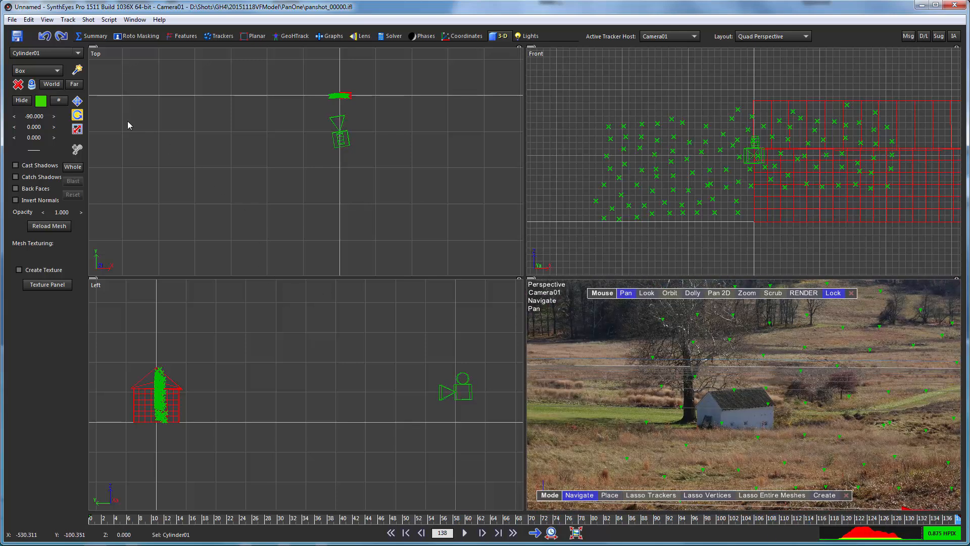
click(73, 166)
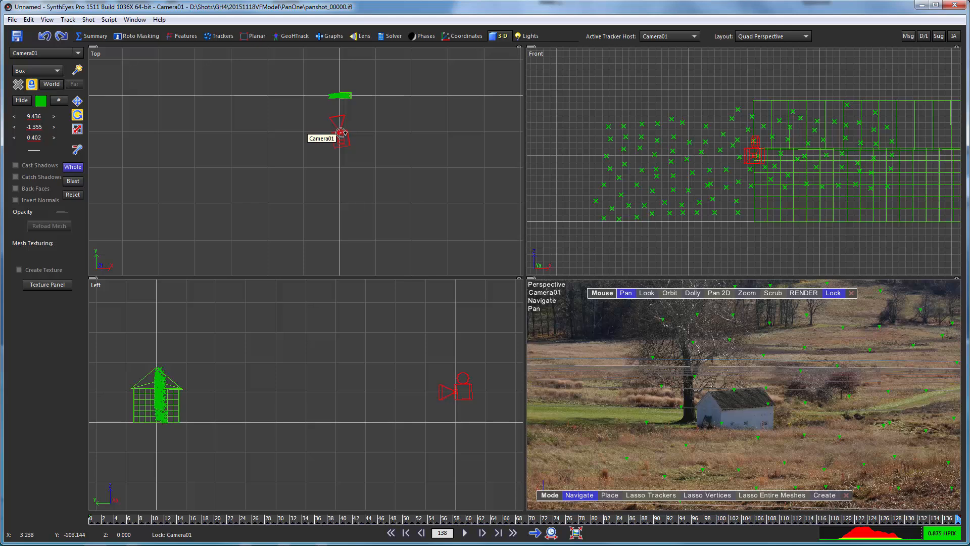
drag(341, 133, 293, 124)
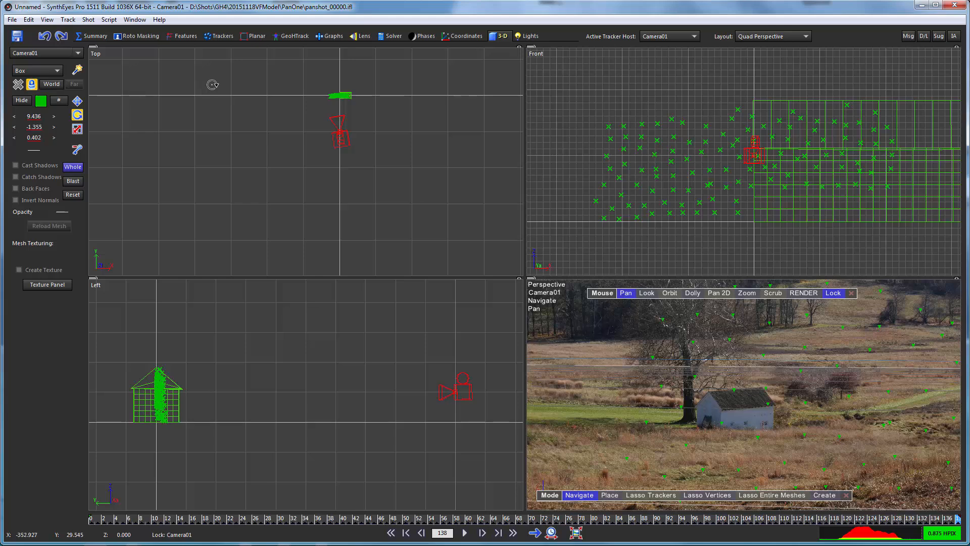
Enable 3-D > Whole affects meshes from the Top view's right-click menu
right_click(185, 72)
mouse_move(196, 90)
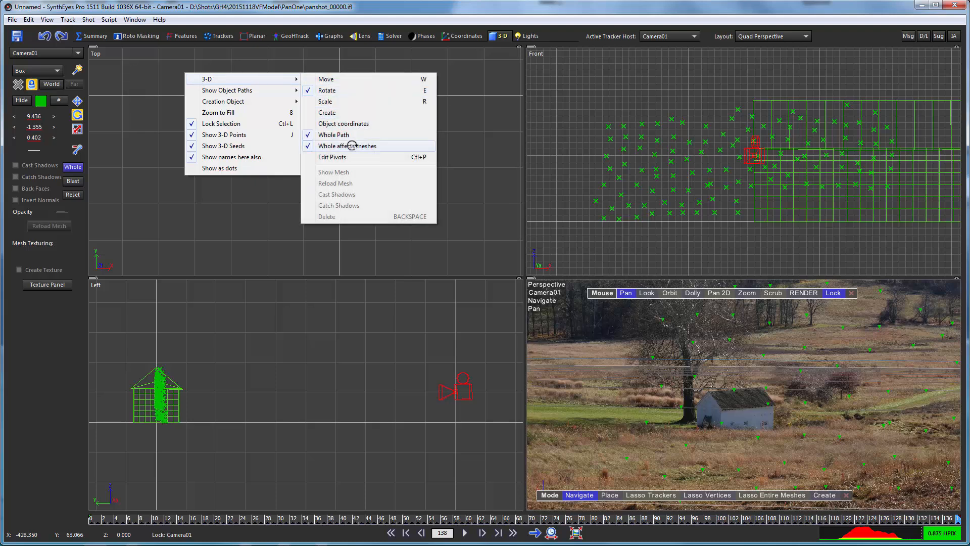
click(349, 146)
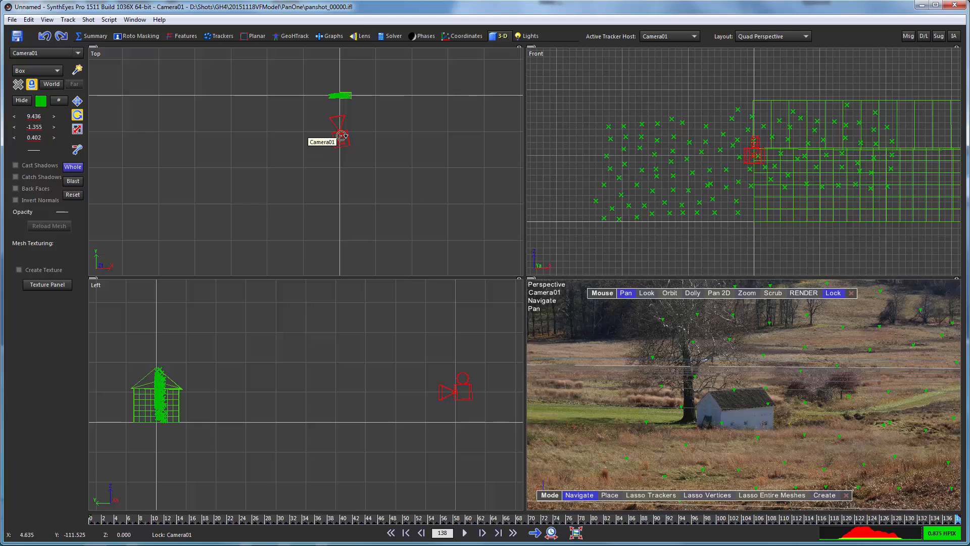
Move the camera and whole scene in the Top view, then rotate it to -32.564
drag(341, 139, 314, 177)
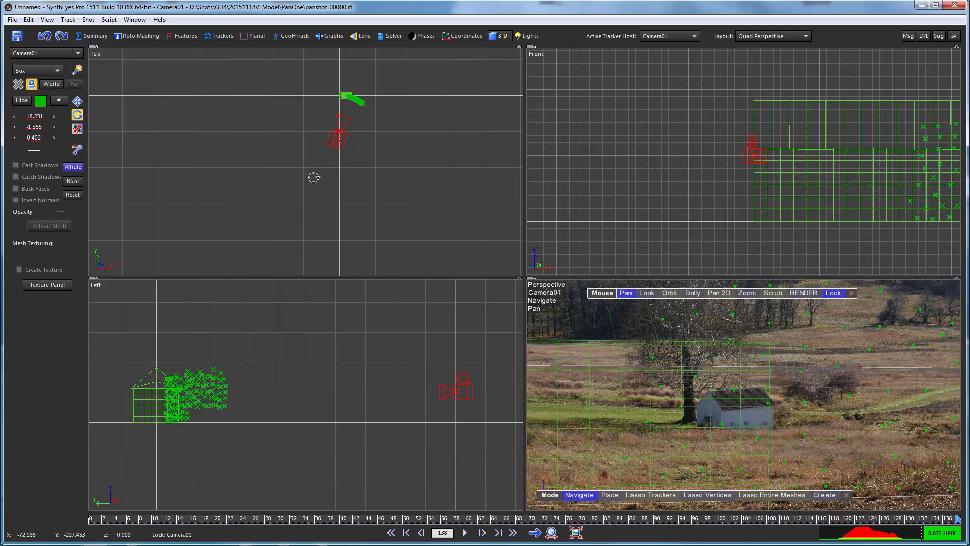
key(ctrl+z)
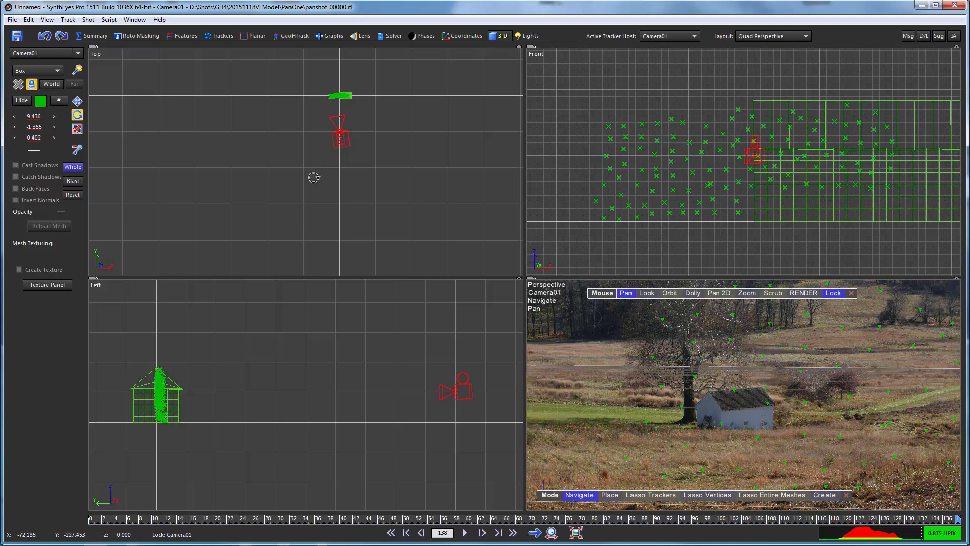
click(77, 100)
drag(344, 138, 243, 305)
click(77, 115)
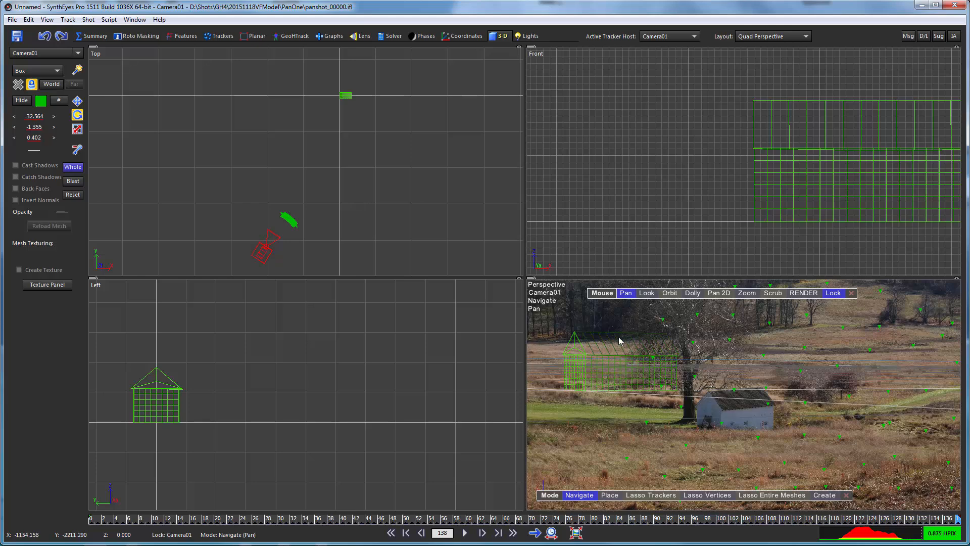
Open and dismiss the Perspective view's options menu and its View submenu
right_click(565, 297)
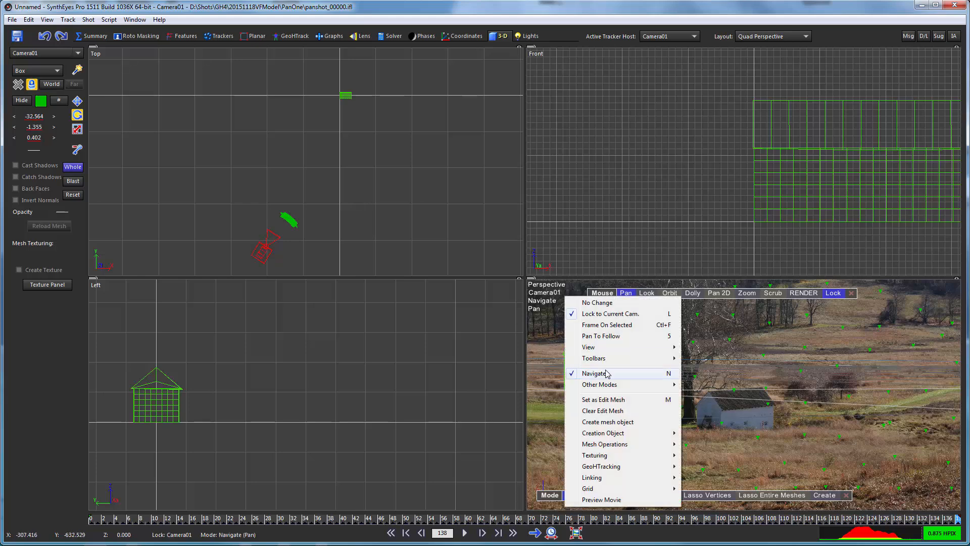
mouse_move(621, 349)
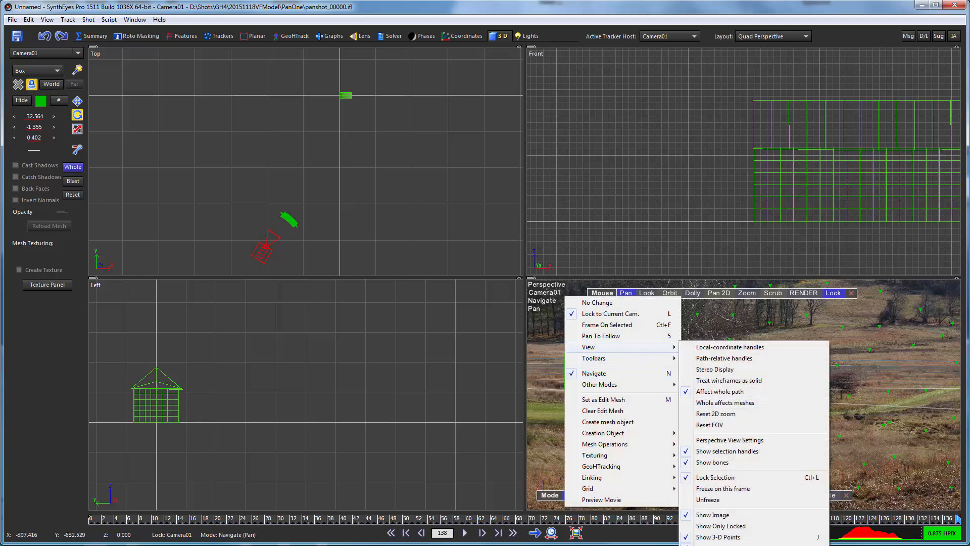
click(722, 542)
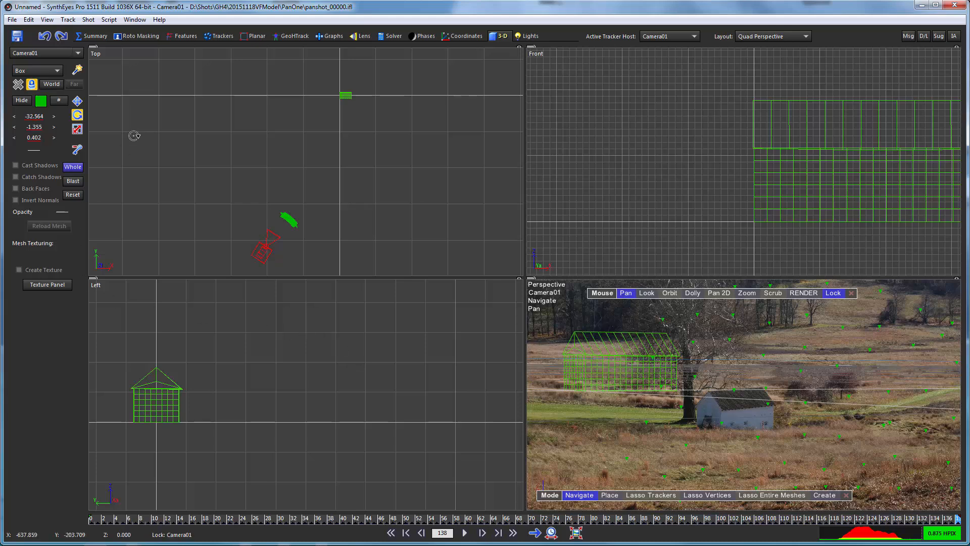
Switch to the GeoHTrack room, close the GeoH Toolbar, and open the Pinning Toolbar
click(280, 38)
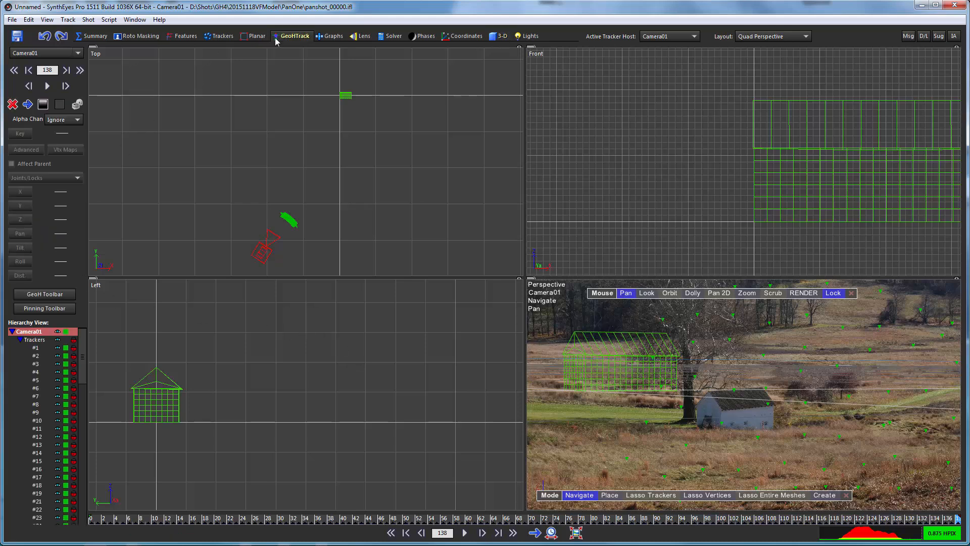
click(44, 294)
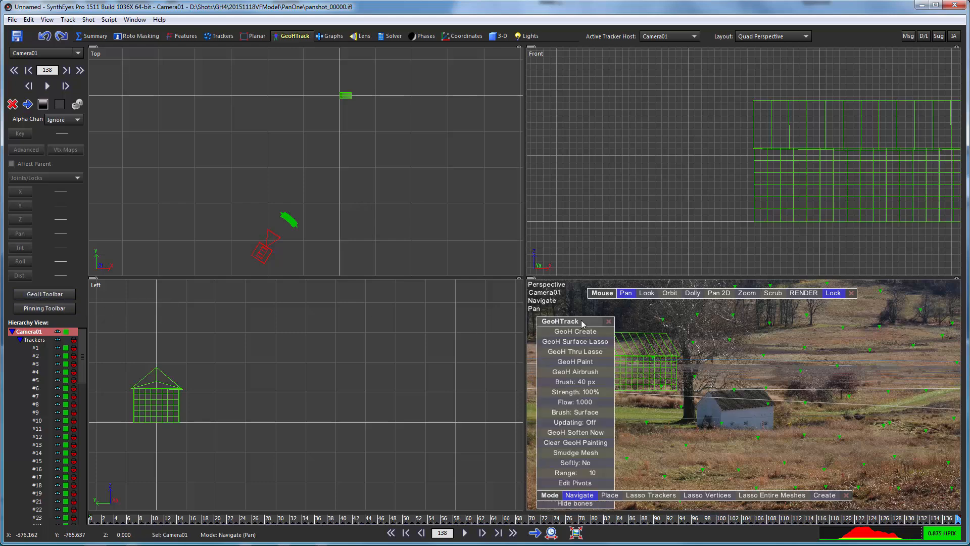
drag(588, 326, 924, 304)
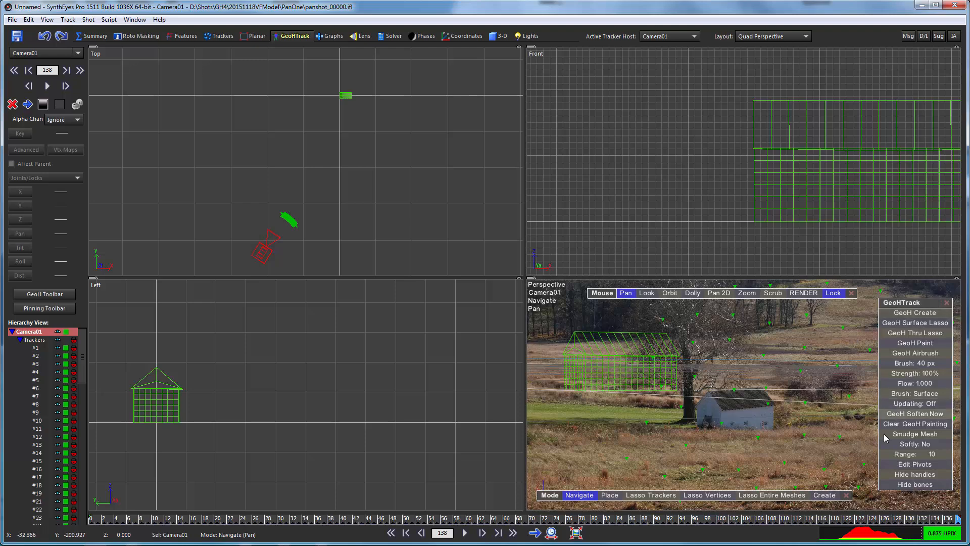
click(946, 302)
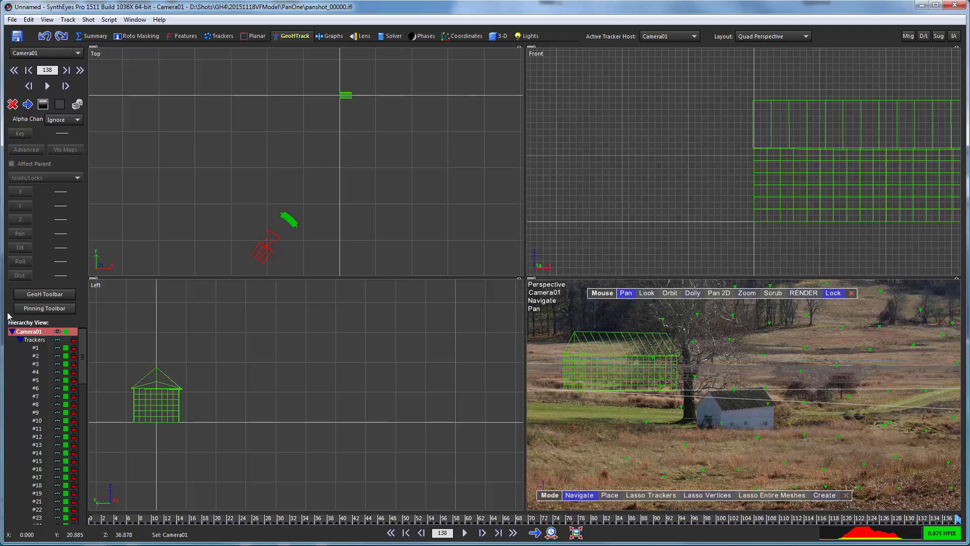
click(45, 308)
Dismiss the perspective options menu and drag the Pinning panel to the top-right
right_click(804, 316)
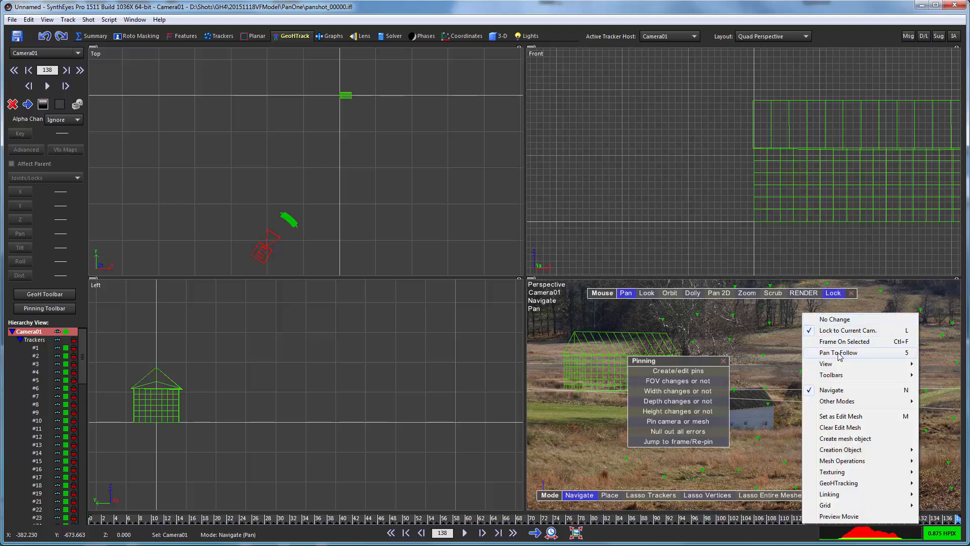
mouse_move(892, 377)
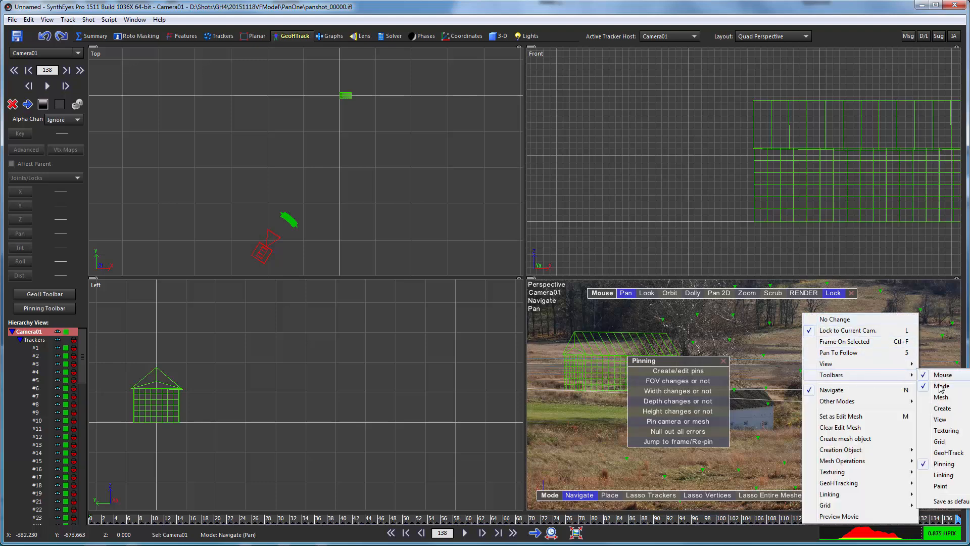
click(601, 317)
drag(666, 359, 916, 331)
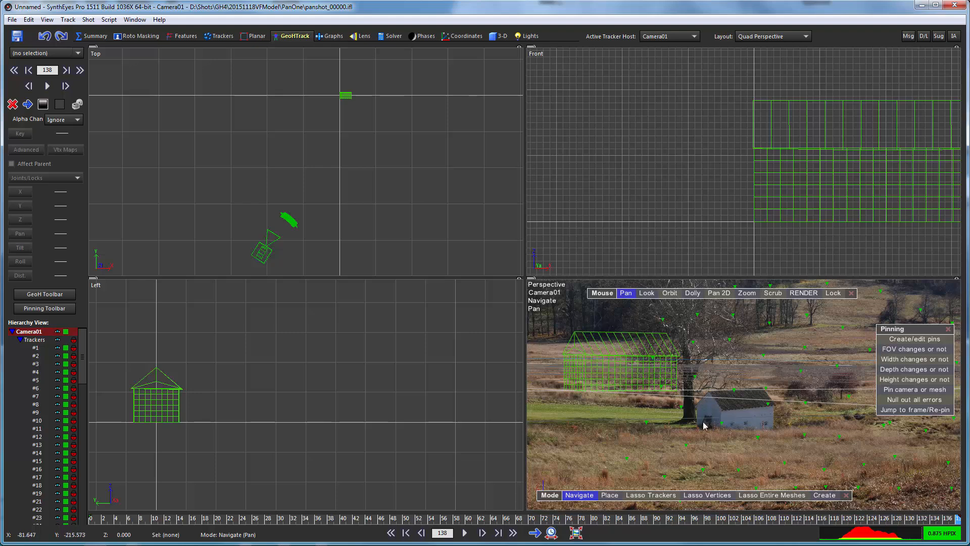
Select Cylinder01 for pinning and set the pin mode to Pin whole scene
click(598, 358)
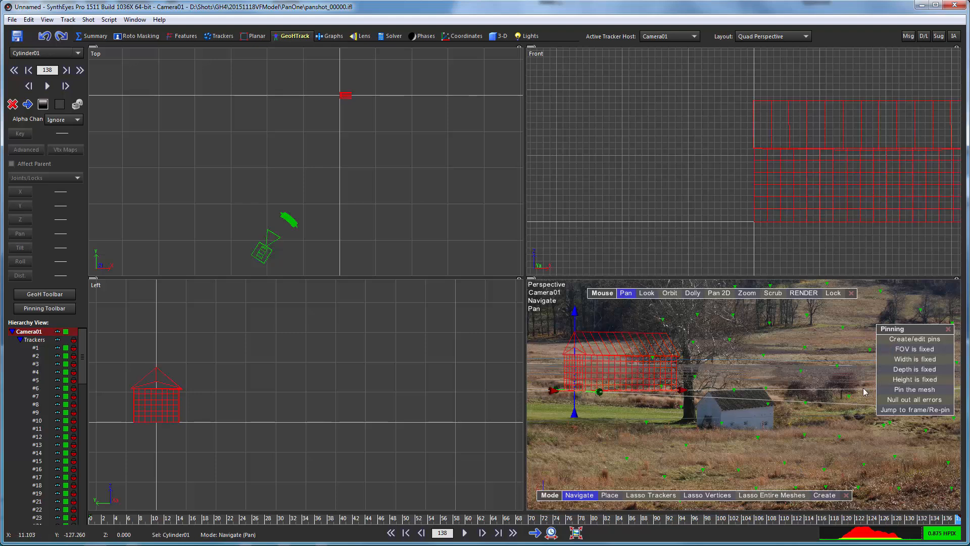
click(907, 389)
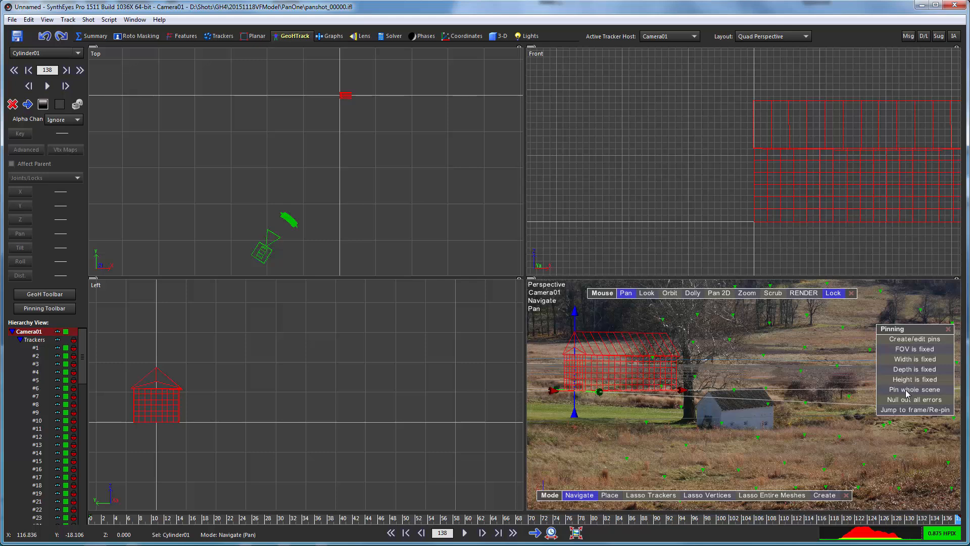
click(931, 390)
Pin a house corner onto the barn, then move and shrink the mesh over it
click(908, 339)
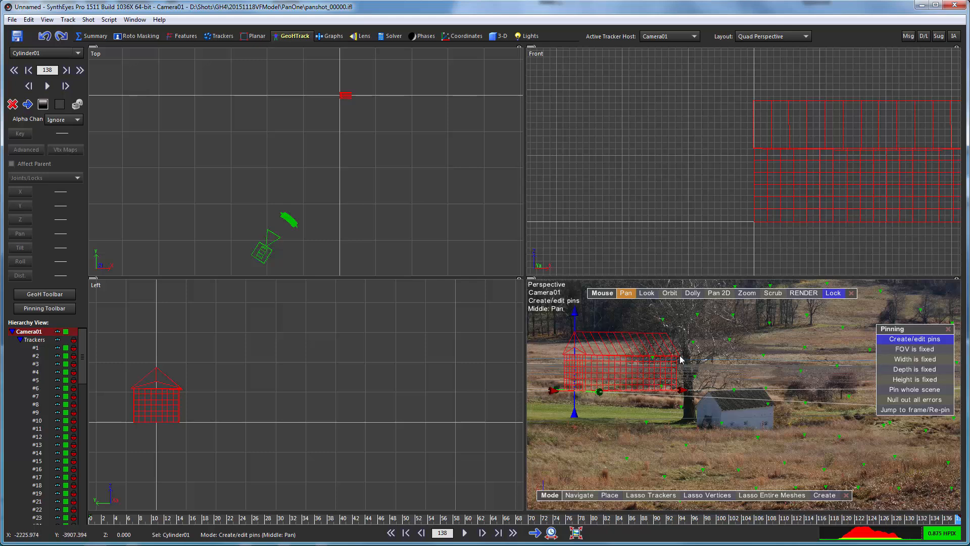
drag(677, 357, 771, 405)
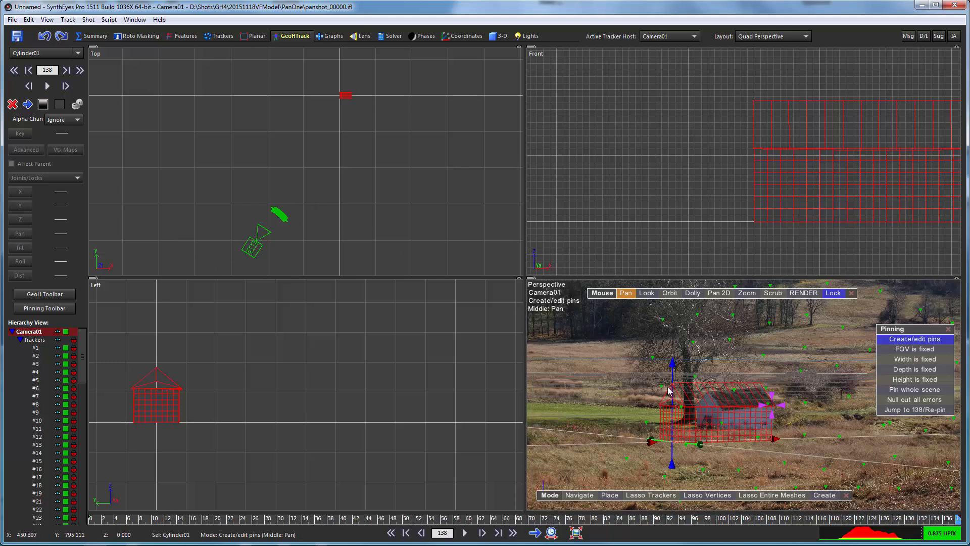
drag(680, 385, 706, 392)
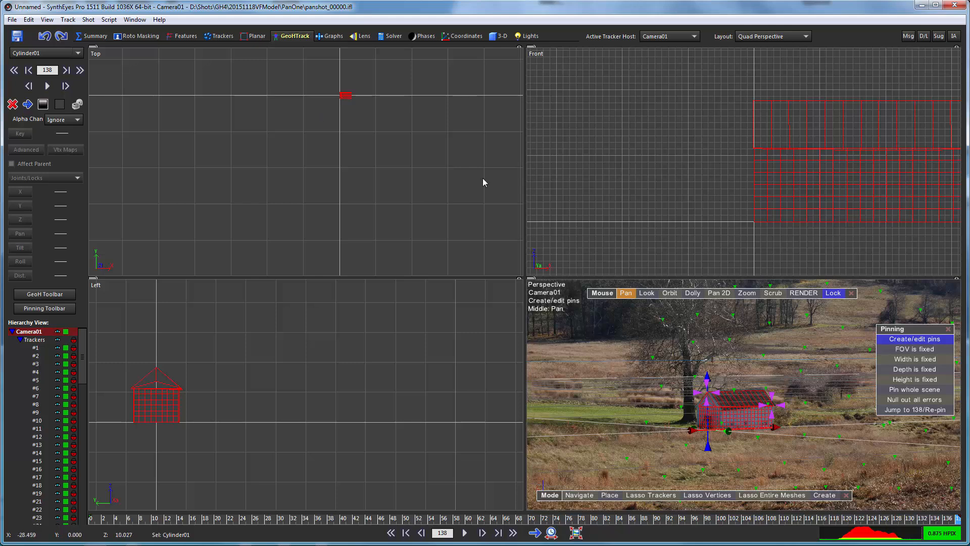
scroll(332, 128, down, 4)
scroll(286, 342, down, 4)
scroll(286, 342, down, 4)
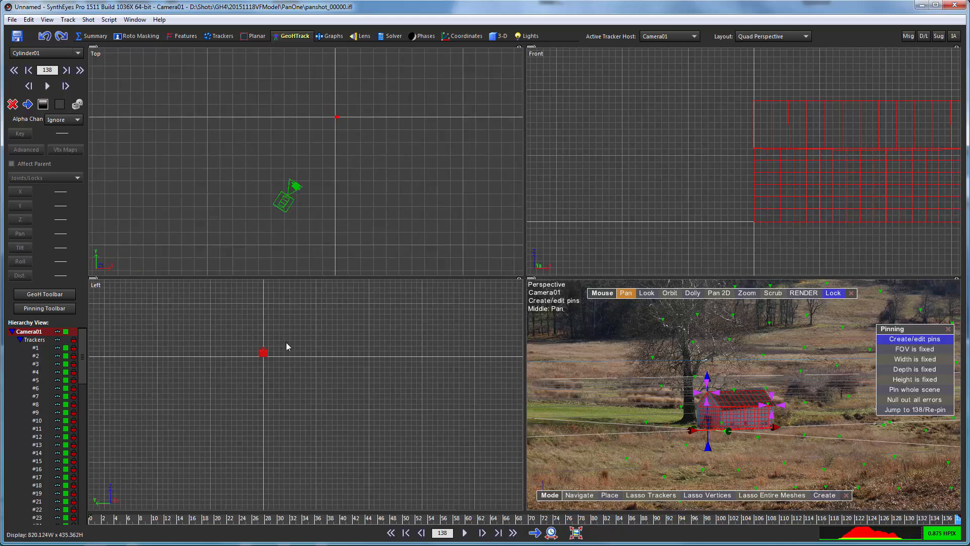
middle_drag(389, 336, 302, 383)
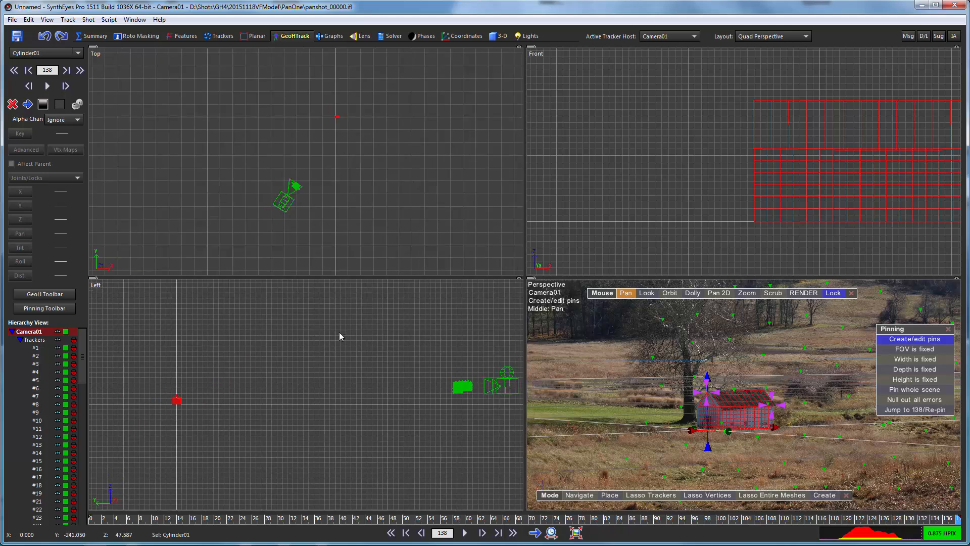
click(751, 38)
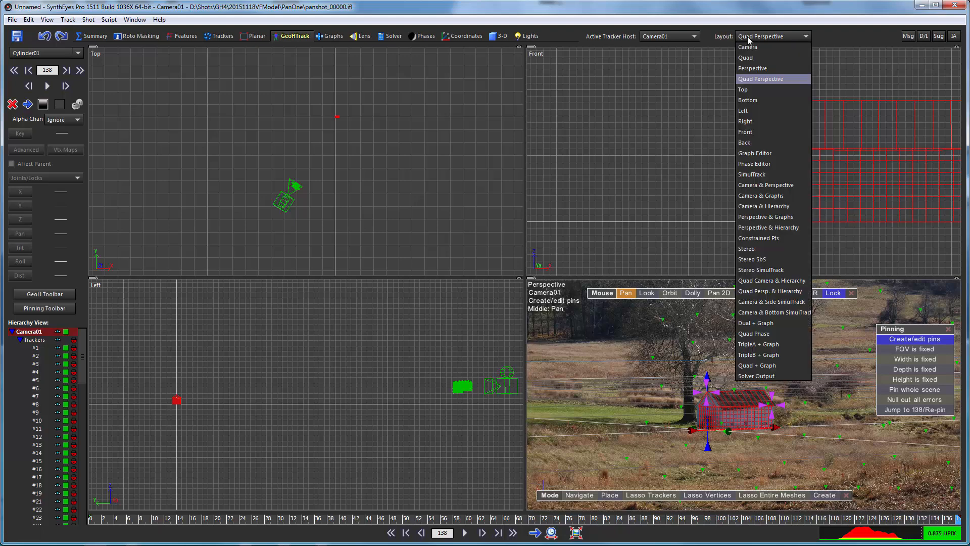
Switch to a single Perspective layout and pin the upper and right roof corners to the barn
click(749, 68)
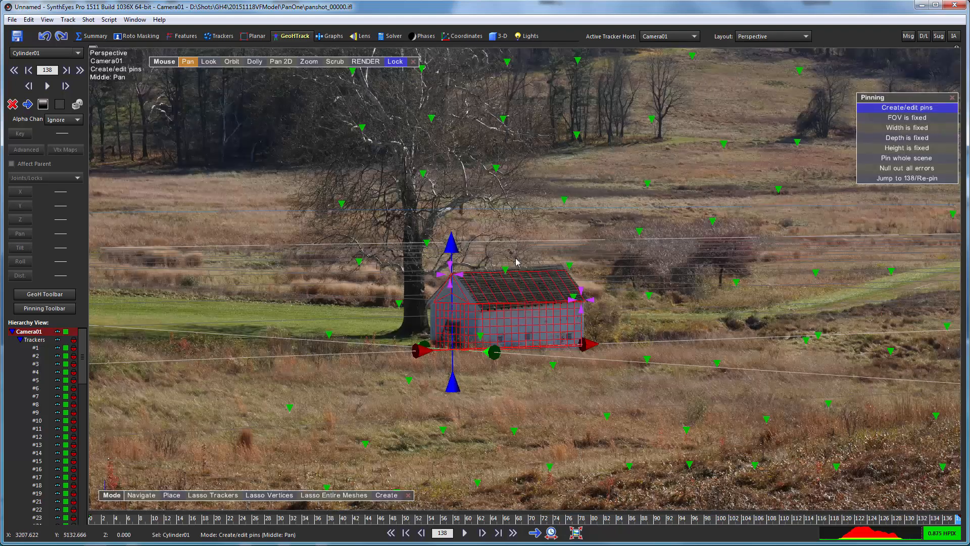
scroll(537, 218, up, 5)
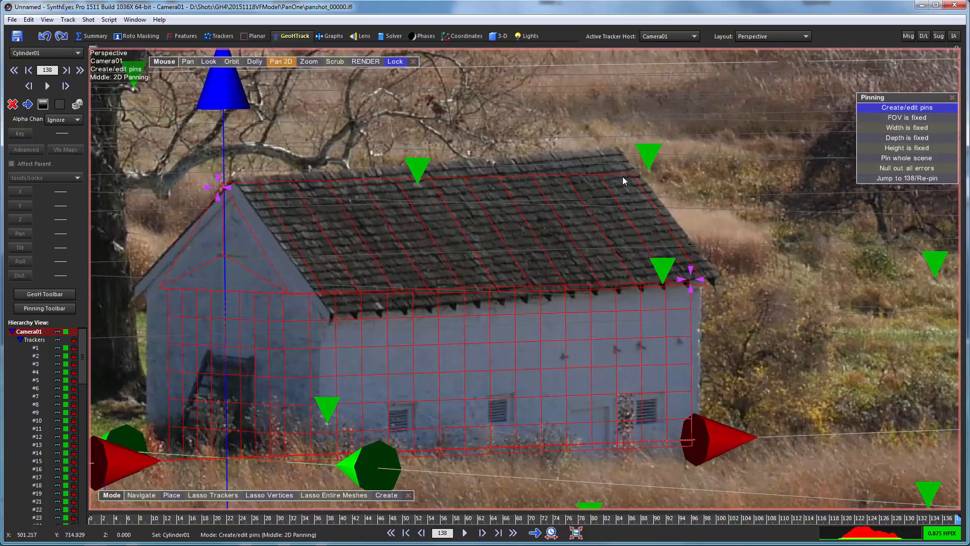
drag(631, 178, 619, 149)
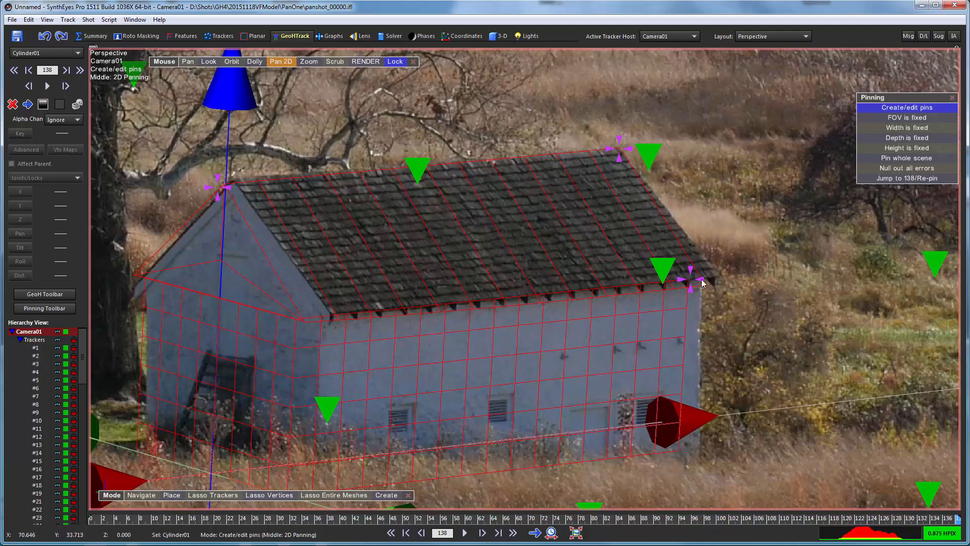
drag(702, 283, 712, 276)
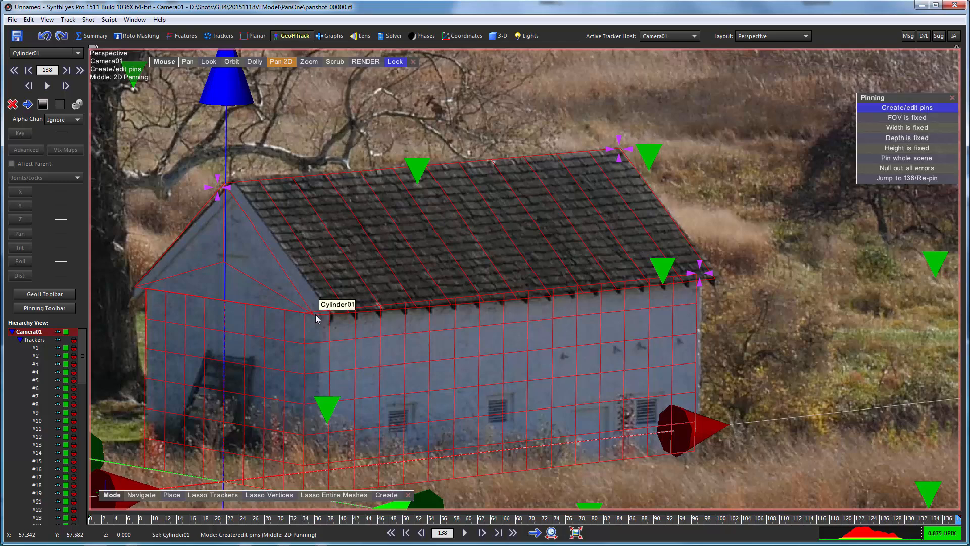
Pin the front roof and left eave corners, nudging the top-left pin onto the peak
drag(317, 314, 334, 313)
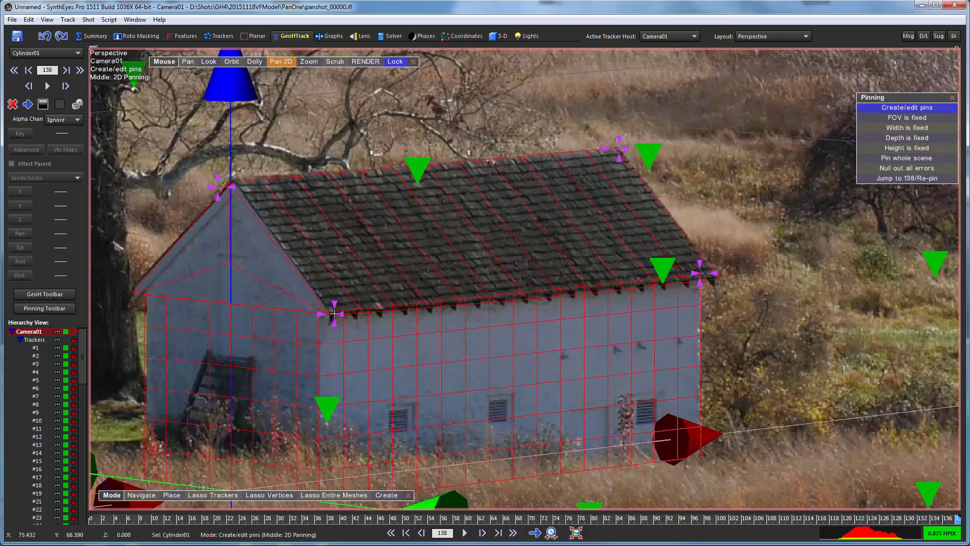
drag(133, 292, 124, 296)
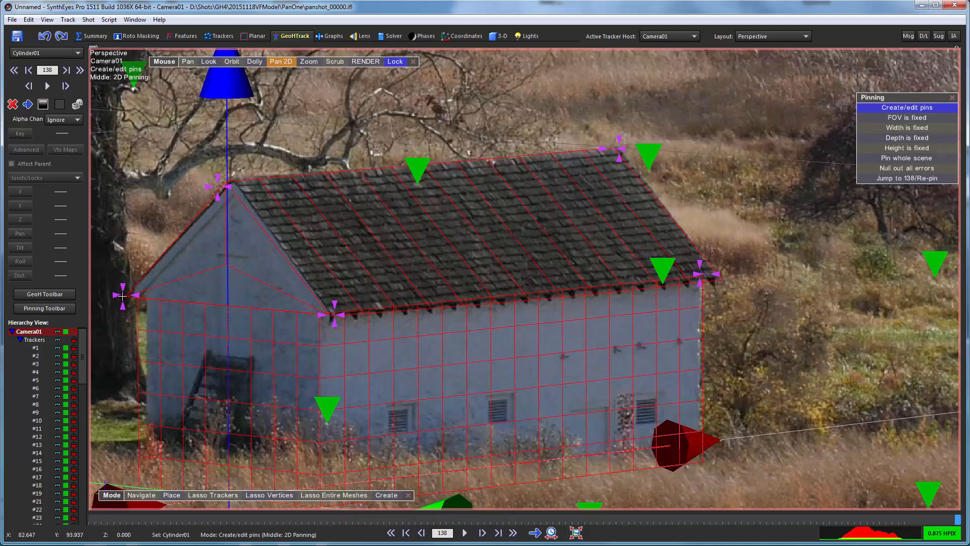
drag(229, 190, 238, 189)
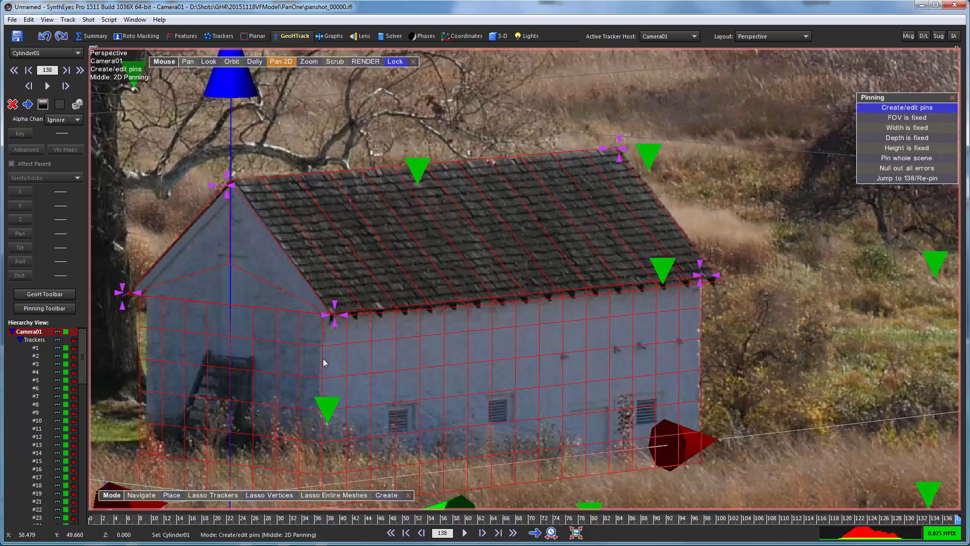
middle_drag(323, 359, 437, 224)
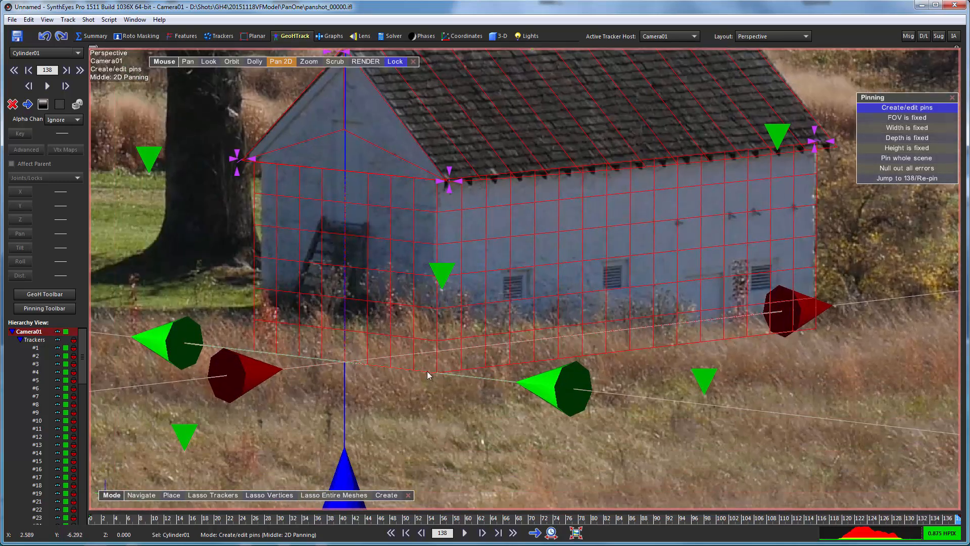
Pin the mesh's bottom front, lower-left, upper-left gable and lower-right corners onto the barn
drag(437, 373, 435, 372)
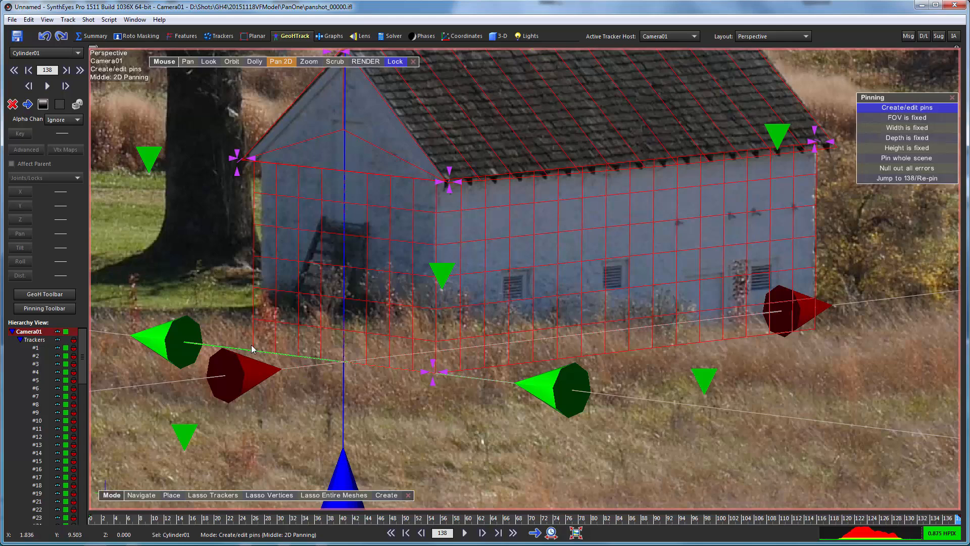
drag(251, 348, 269, 345)
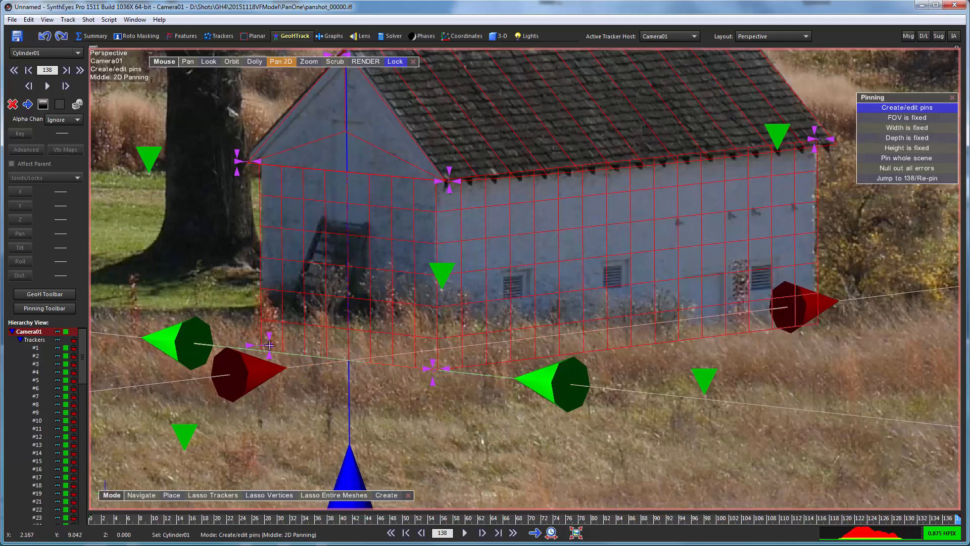
drag(237, 156, 224, 146)
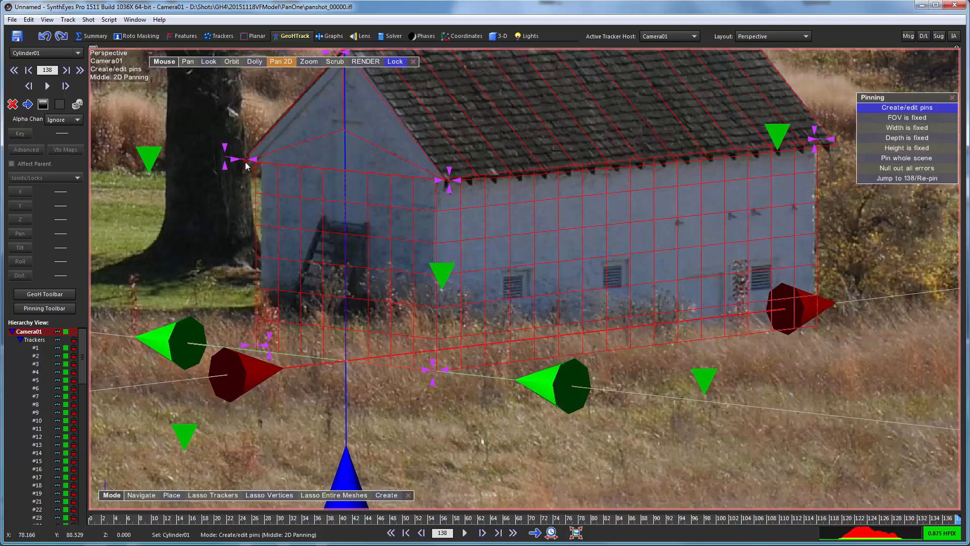
drag(256, 159, 257, 156)
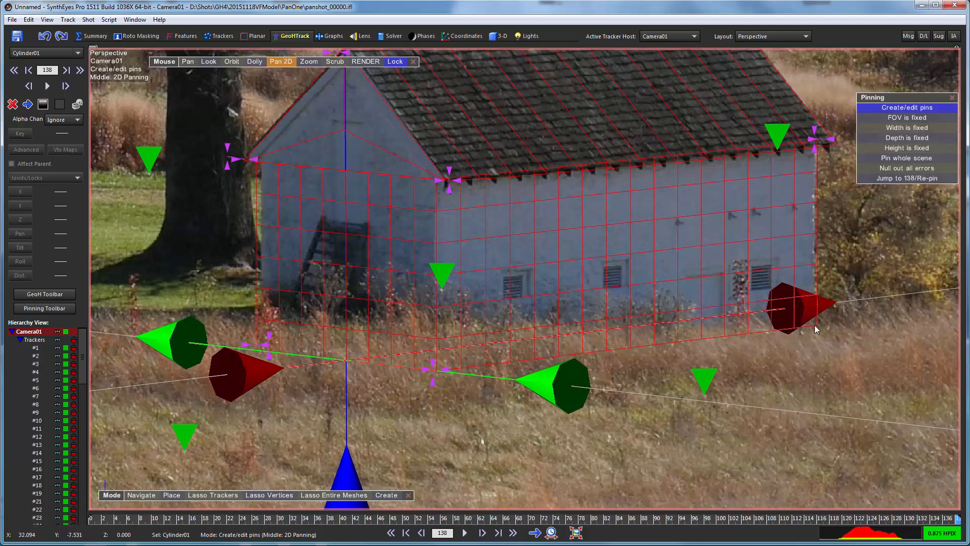
drag(815, 328, 806, 325)
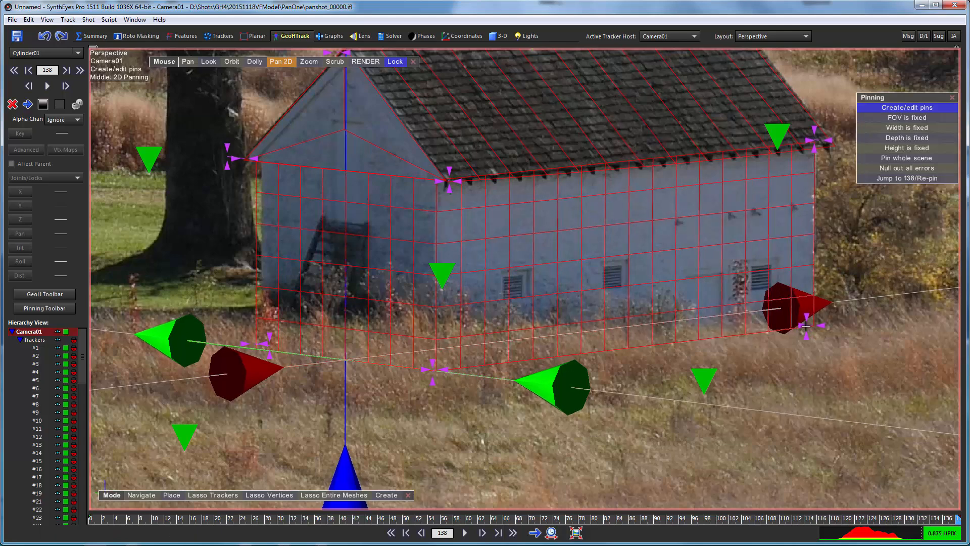
Align the gable peak, top-right roof and right eave corners, and adjust the bottom-left corner
middle_drag(660, 242, 651, 312)
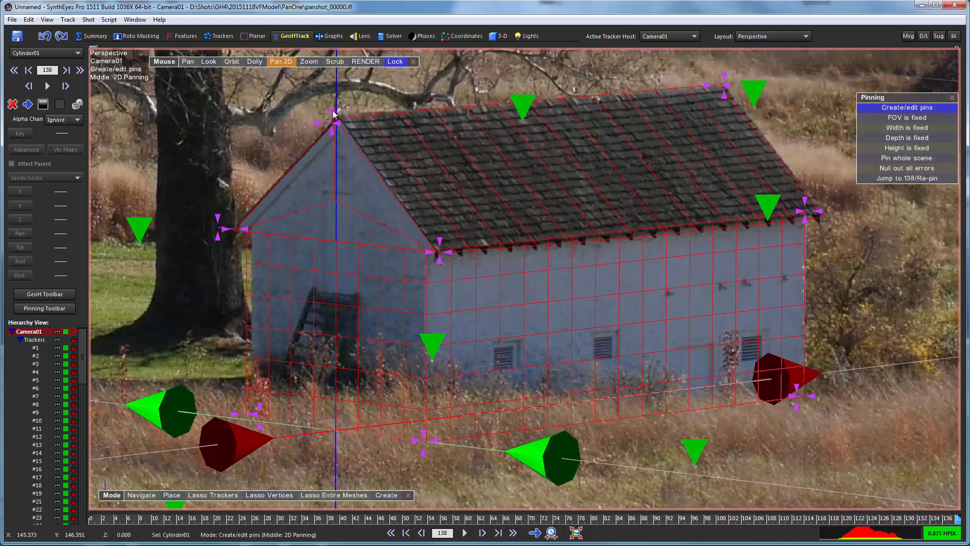
drag(332, 114, 340, 105)
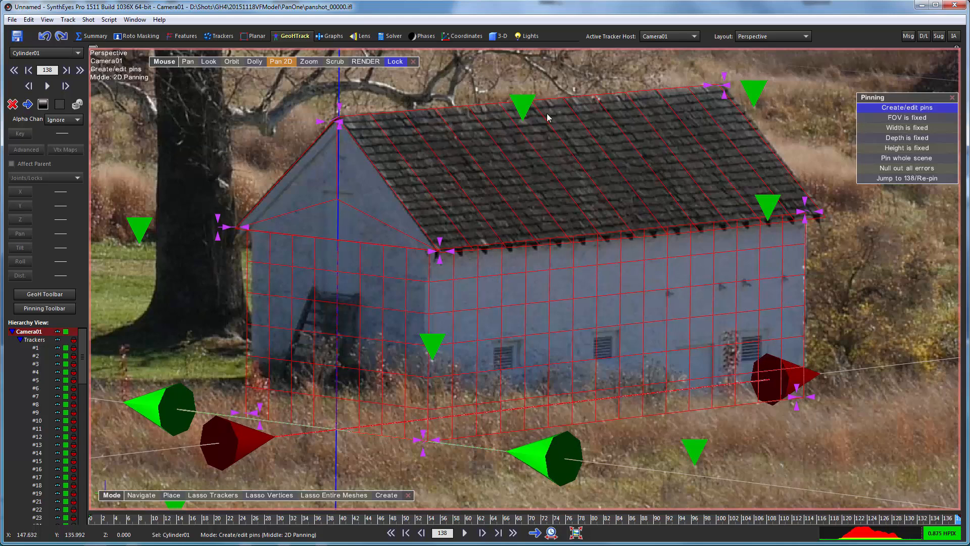
drag(725, 80, 733, 86)
drag(823, 215, 818, 214)
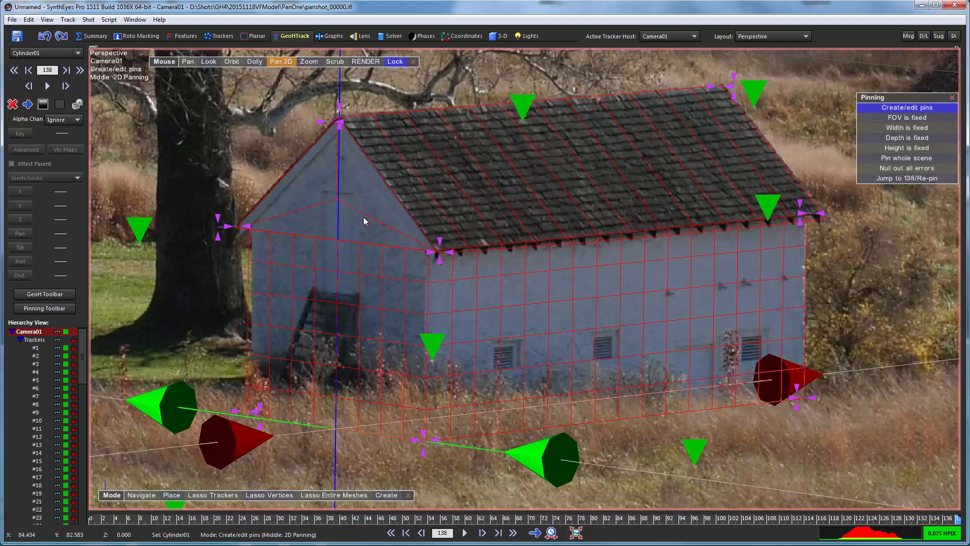
drag(246, 414, 237, 397)
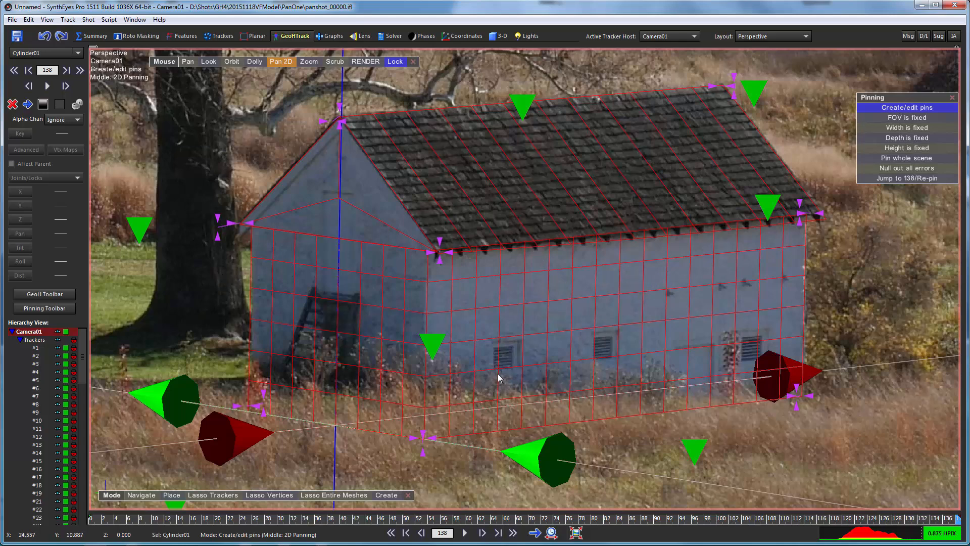
Null out all pin errors, then refine the roof-peak, lower-left and gable-corner pins
click(894, 168)
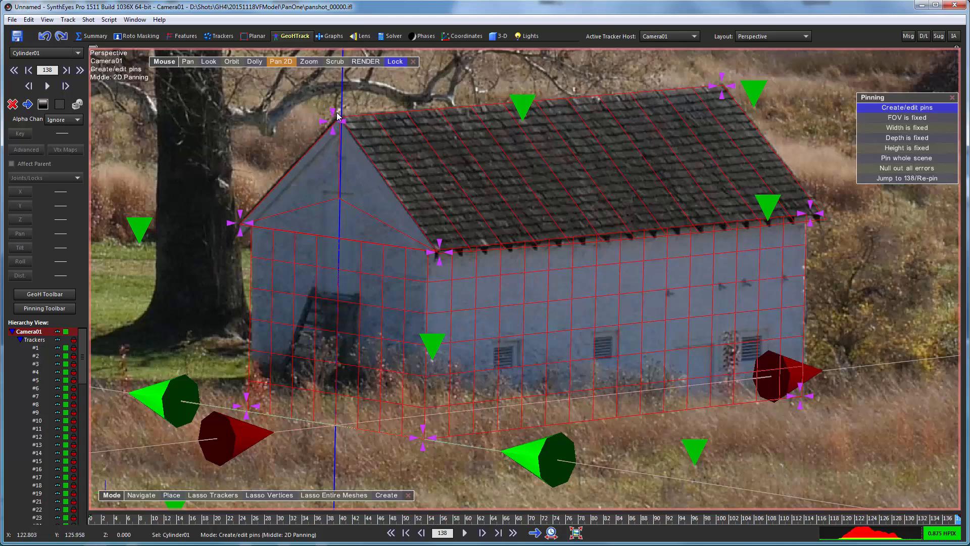
drag(333, 114, 327, 107)
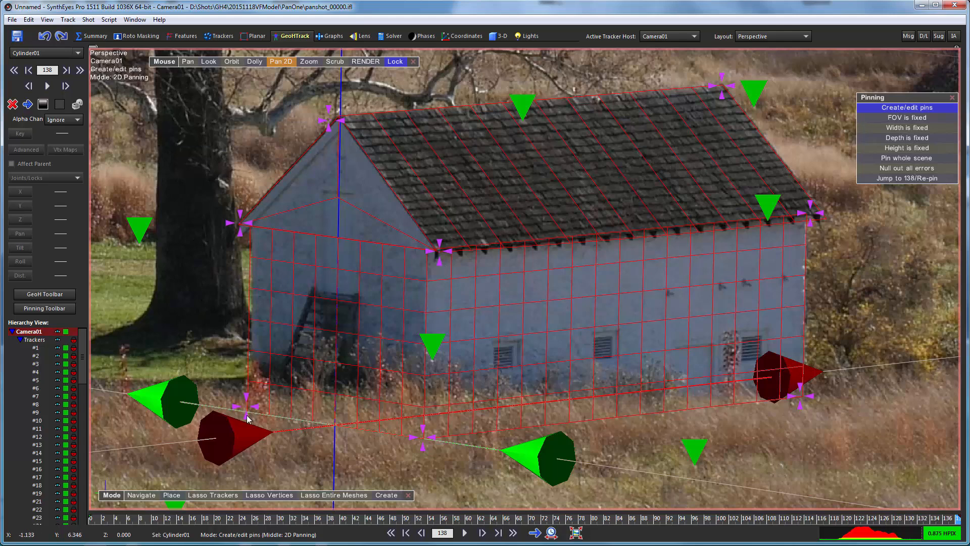
drag(247, 417, 254, 414)
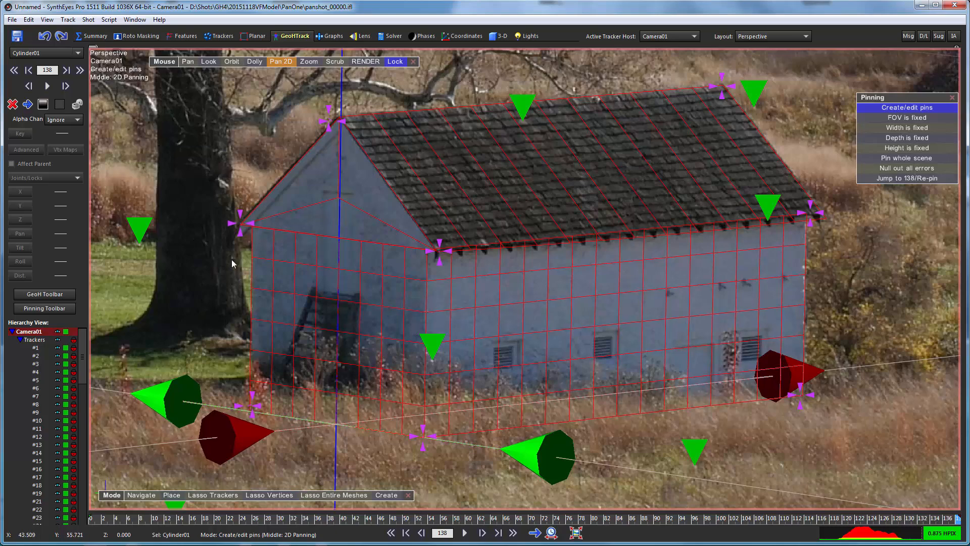
scroll(215, 243, up, 6)
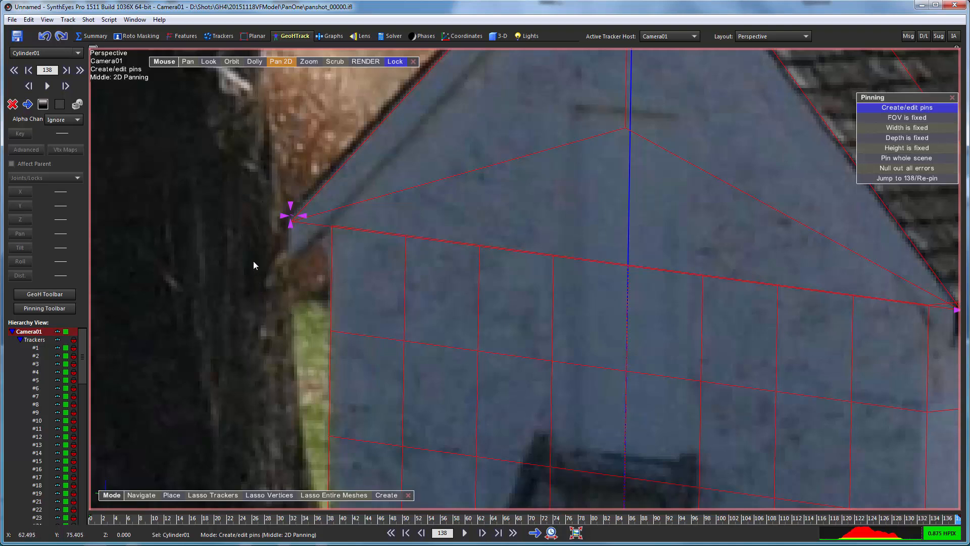
drag(292, 208, 284, 202)
scroll(452, 242, down, 3)
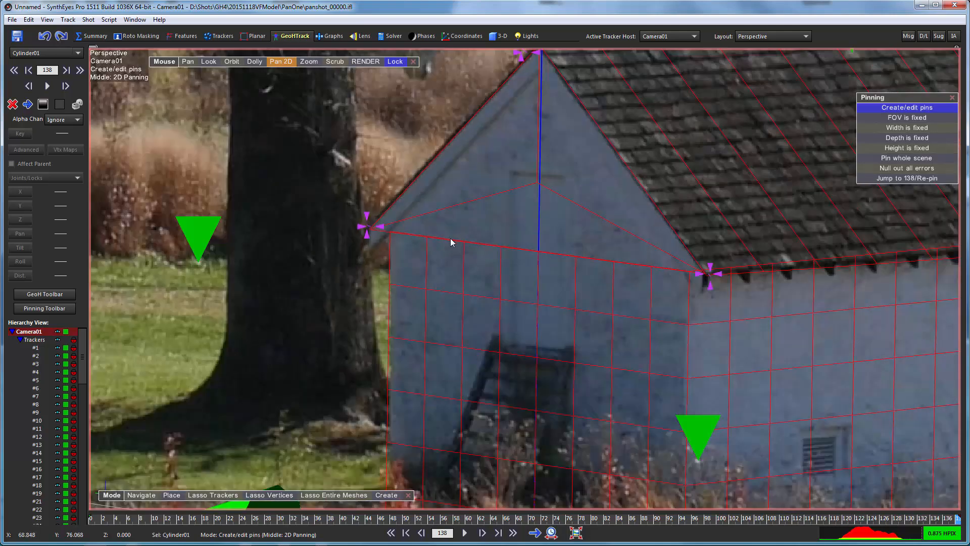
Turn off Pan 2D and switch the layout to Quad Perspective
click(277, 63)
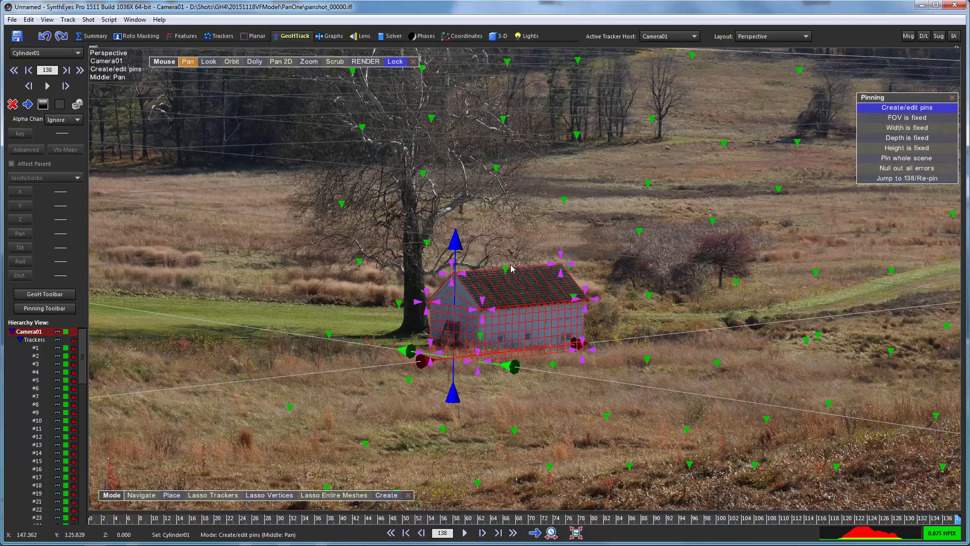
click(768, 38)
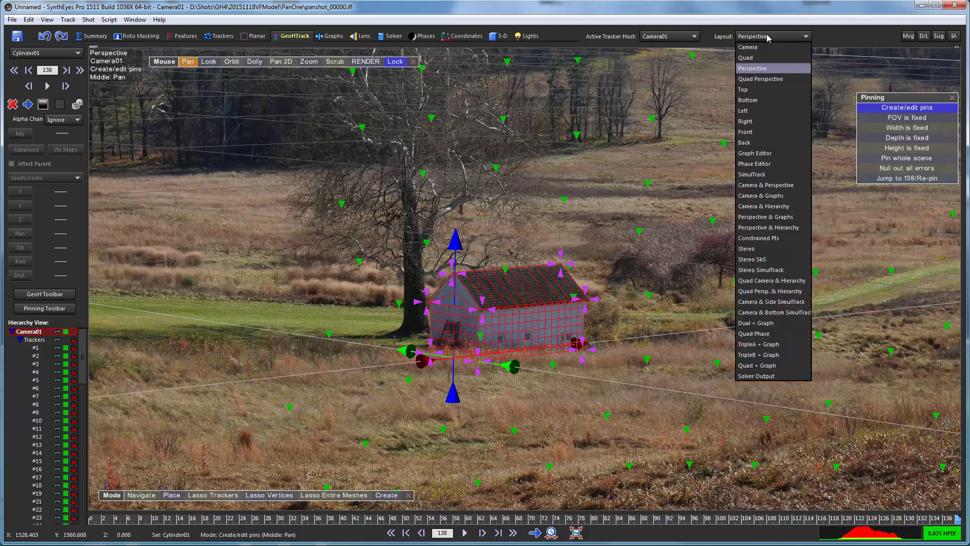
click(757, 80)
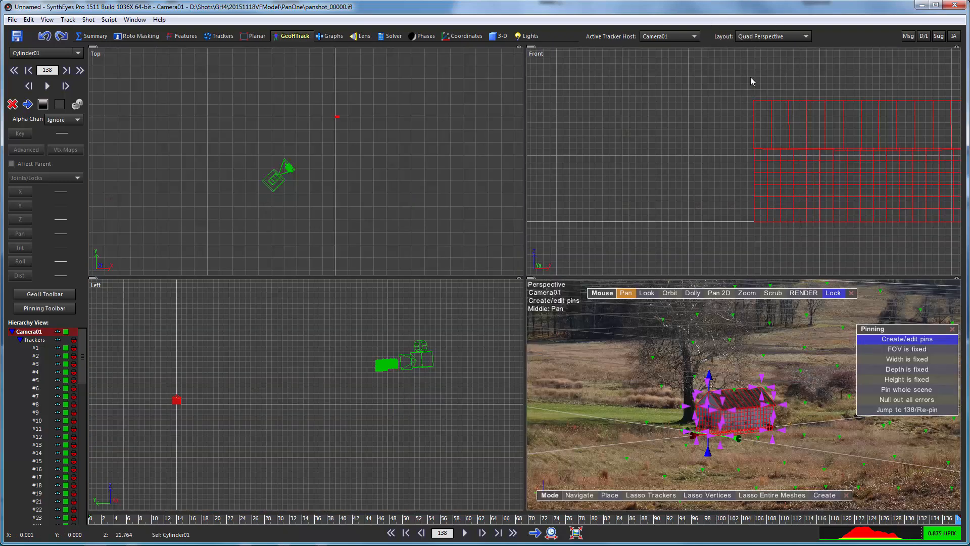
Zoom and pan the Top, Front and Left views to frame the house mesh and camera
scroll(652, 183, down, 10)
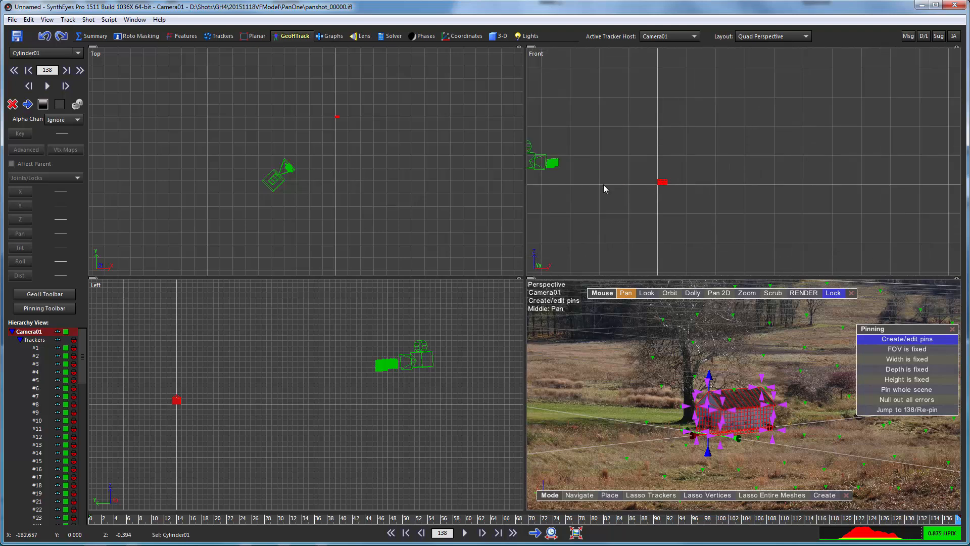
middle_drag(604, 189, 834, 207)
scroll(833, 203, up, 4)
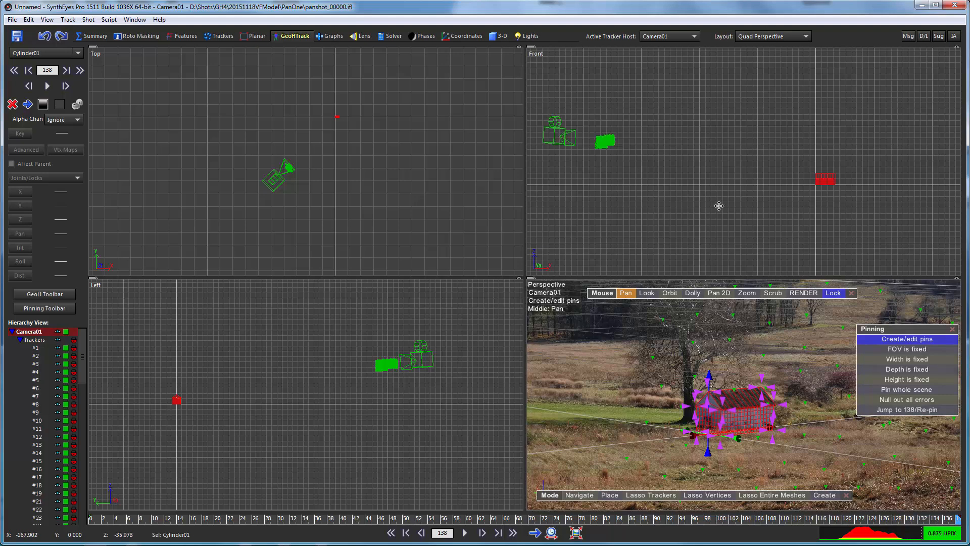
middle_drag(719, 206, 774, 207)
scroll(324, 138, up, 4)
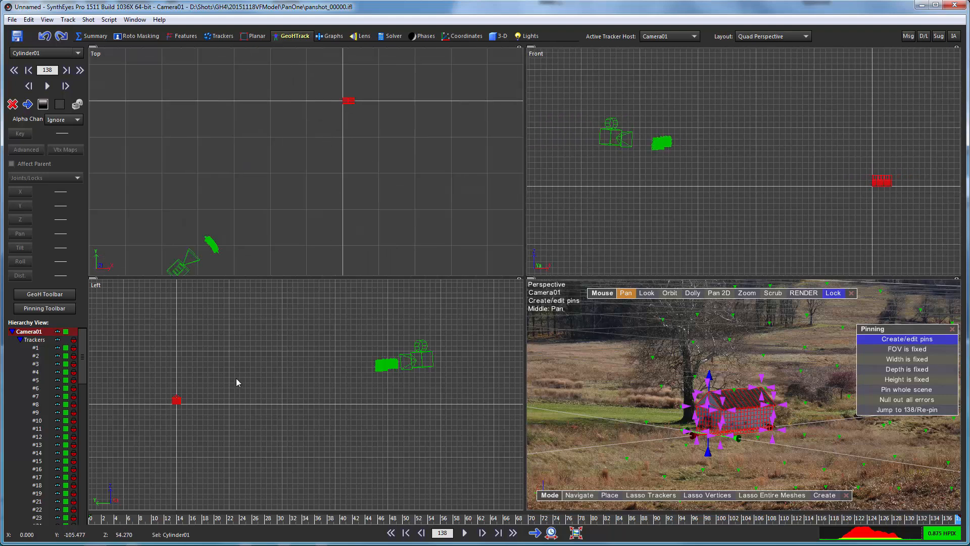
middle_drag(236, 382, 179, 423)
scroll(117, 449, up, 2)
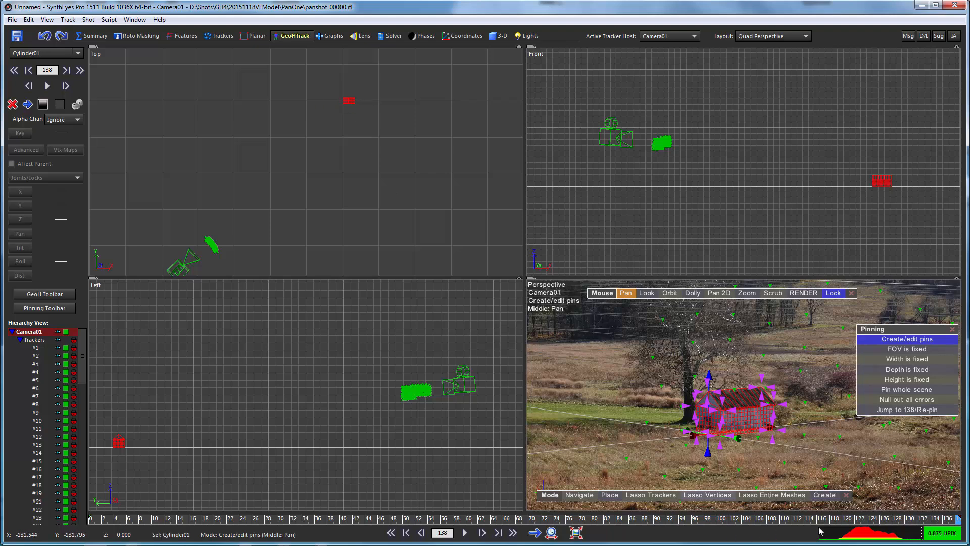
Scrub back to frame 128 to confirm the house mesh still sits on the barn
drag(935, 520, 899, 488)
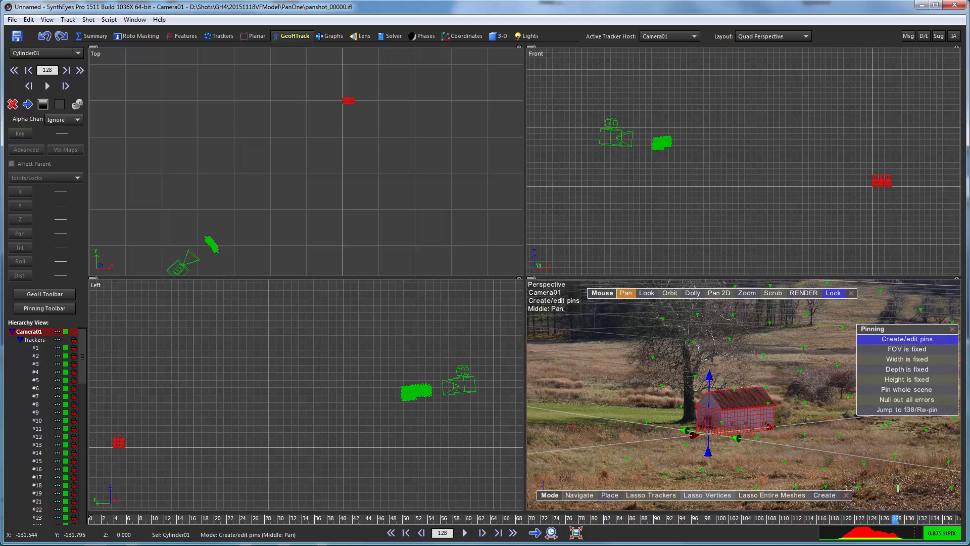